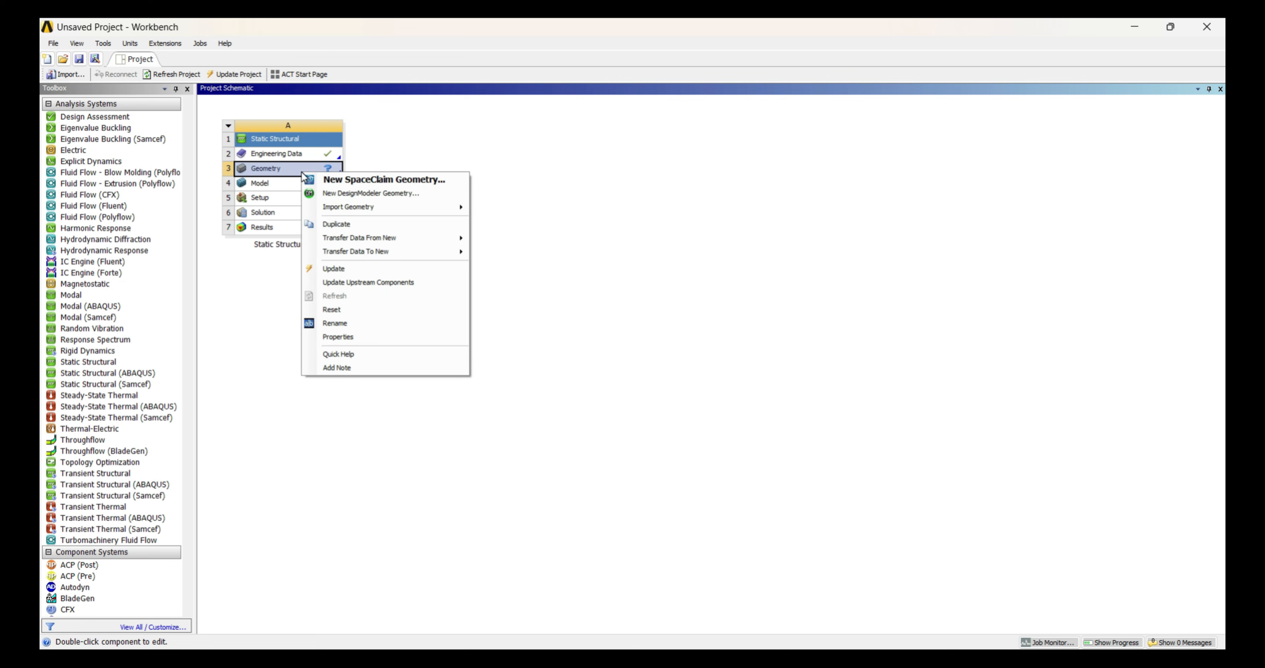
# - Open a new DesignModeler geometry for the Static Structural system and set its length unit to meter
pyautogui.click(372, 193)
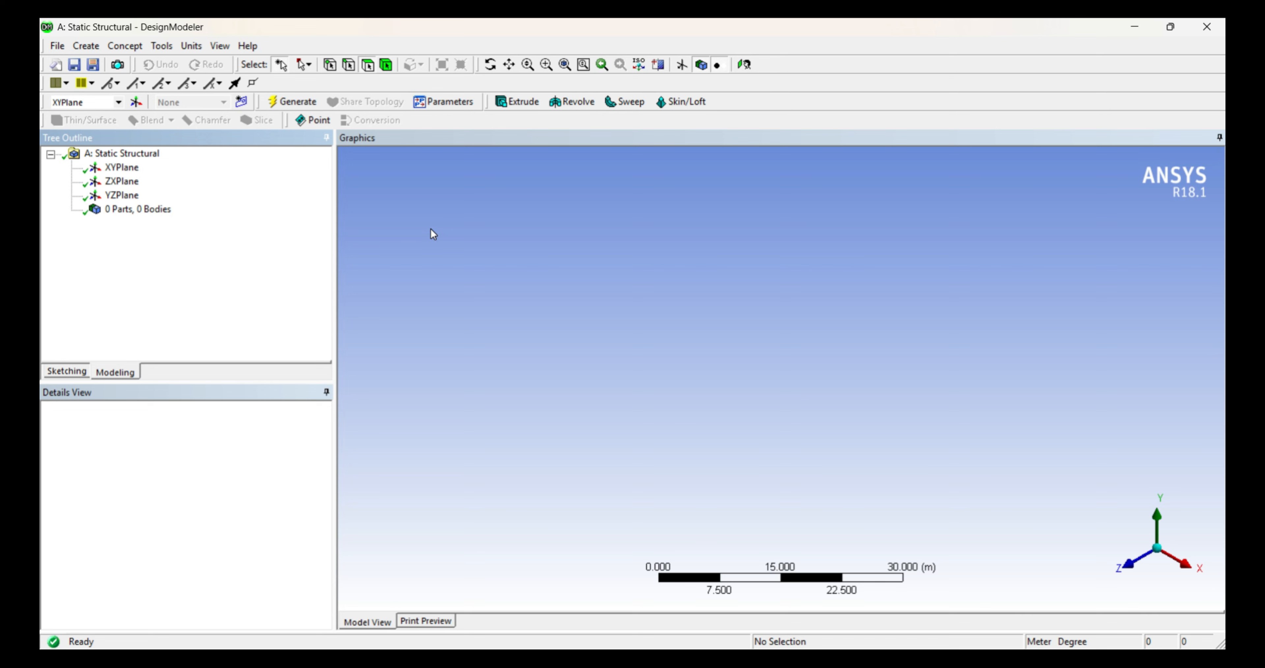
pyautogui.click(199, 47)
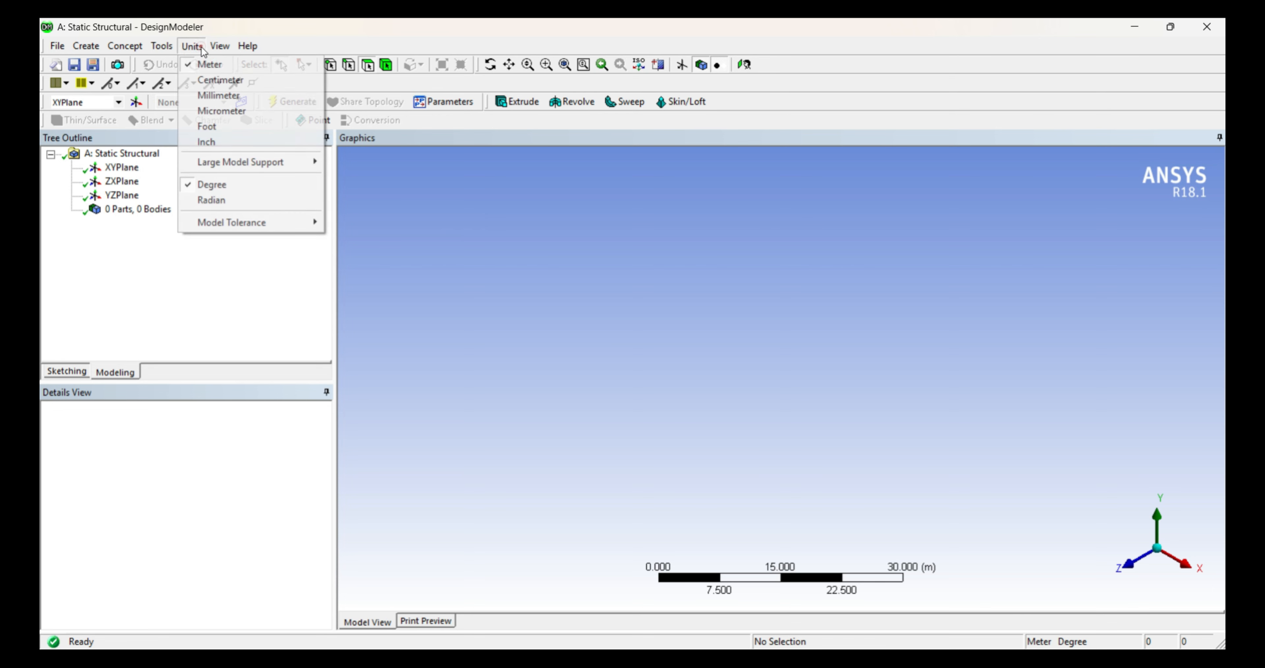
pyautogui.click(210, 64)
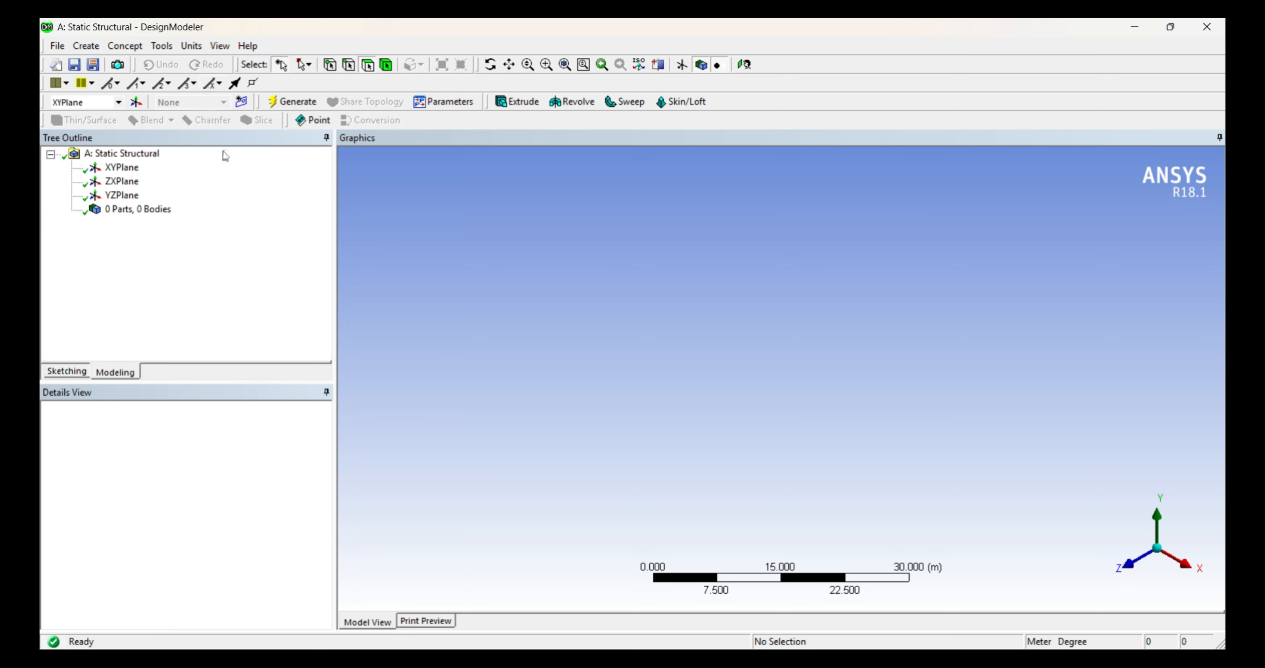
# - Create and generate a sphere primitive with a 5 m radius, centred at the origin on the XY plane
pyautogui.click(129, 170)
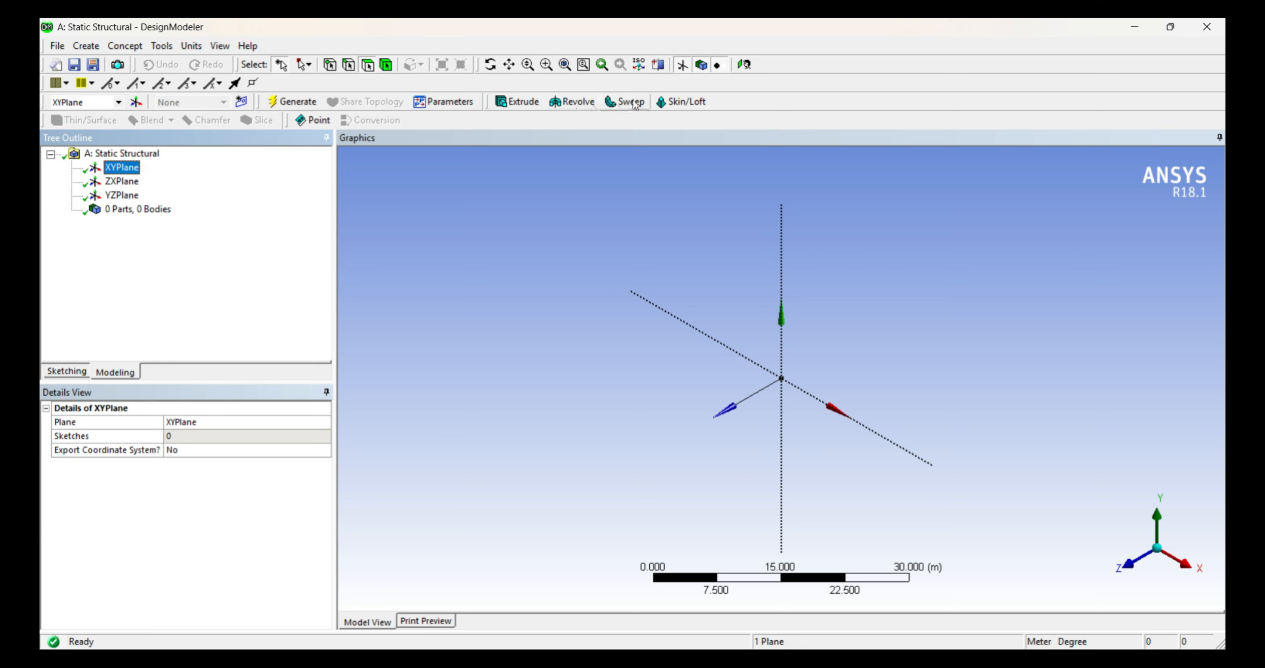
pyautogui.click(740, 72)
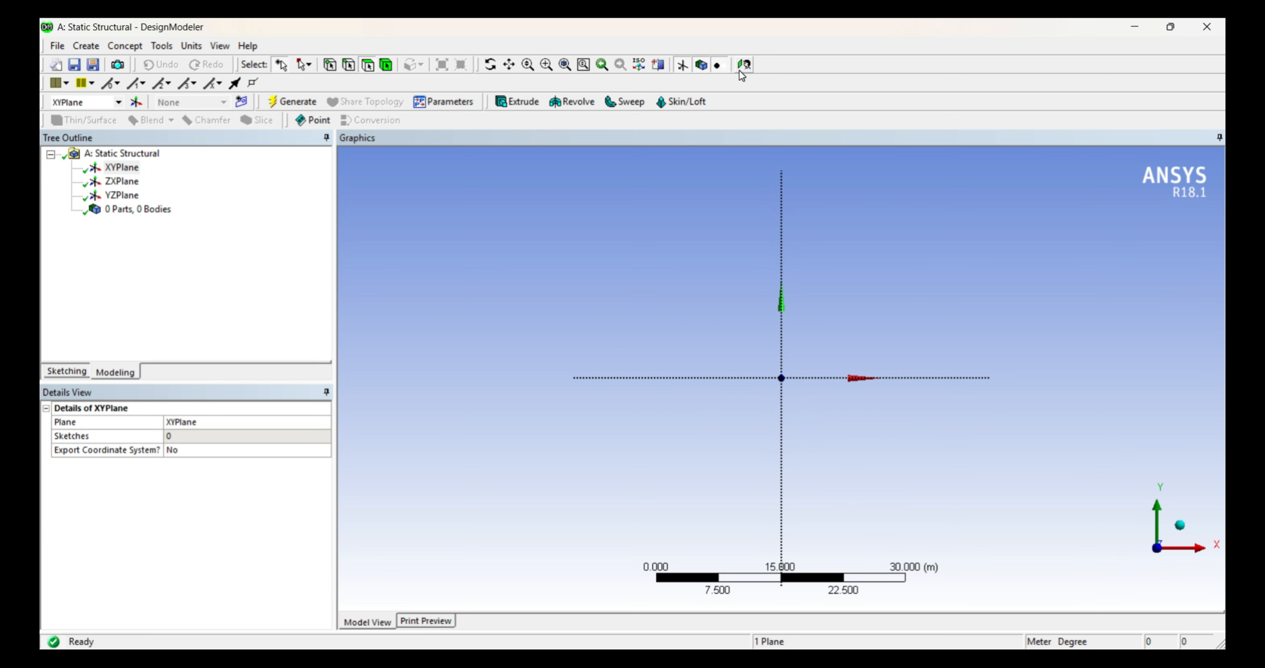
pyautogui.click(94, 47)
pyautogui.moveTo(191, 361)
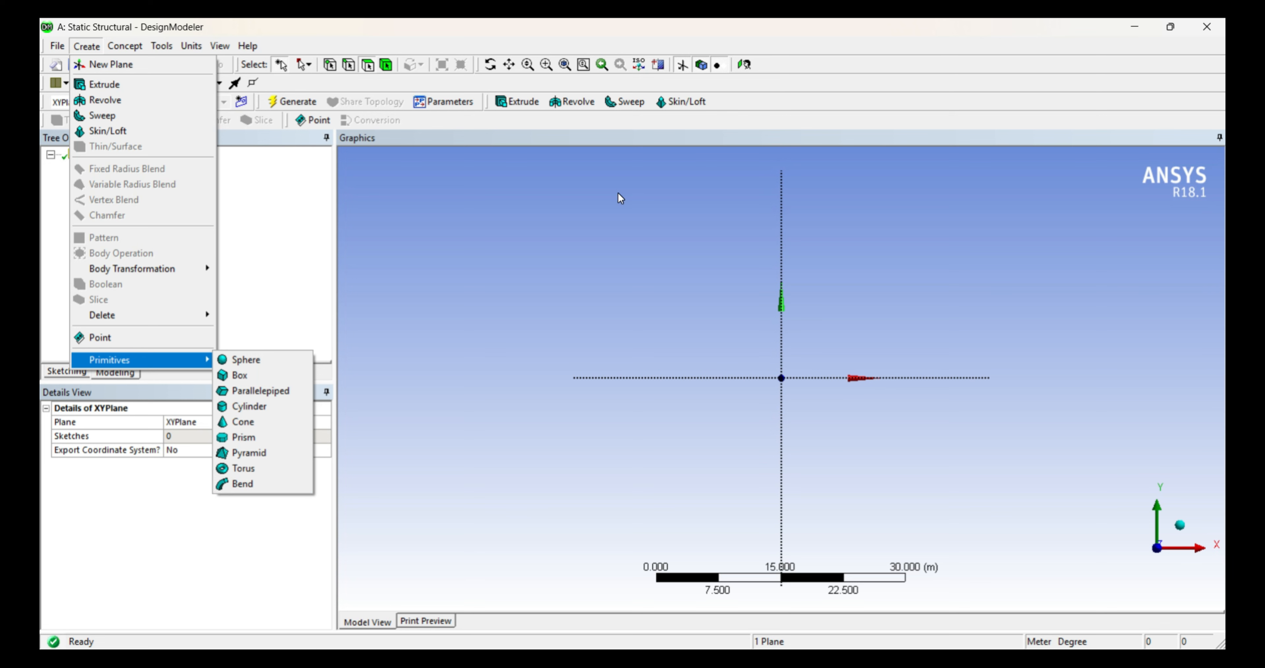
pyautogui.click(273, 363)
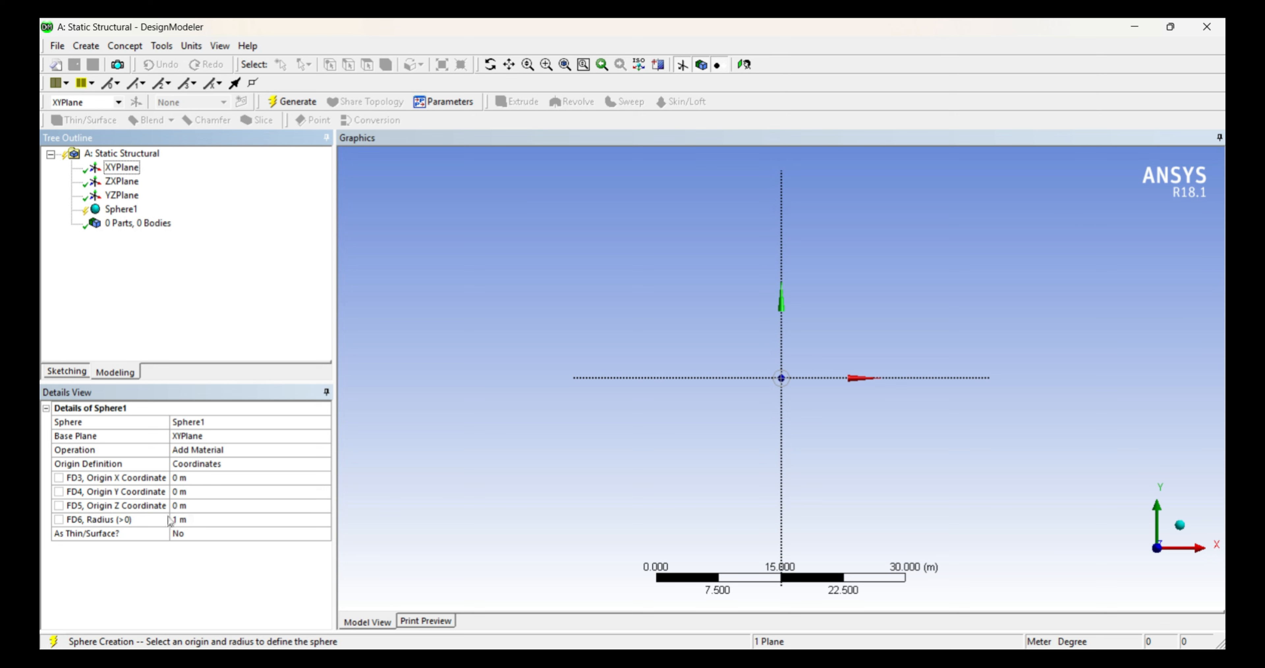
pyautogui.click(216, 519)
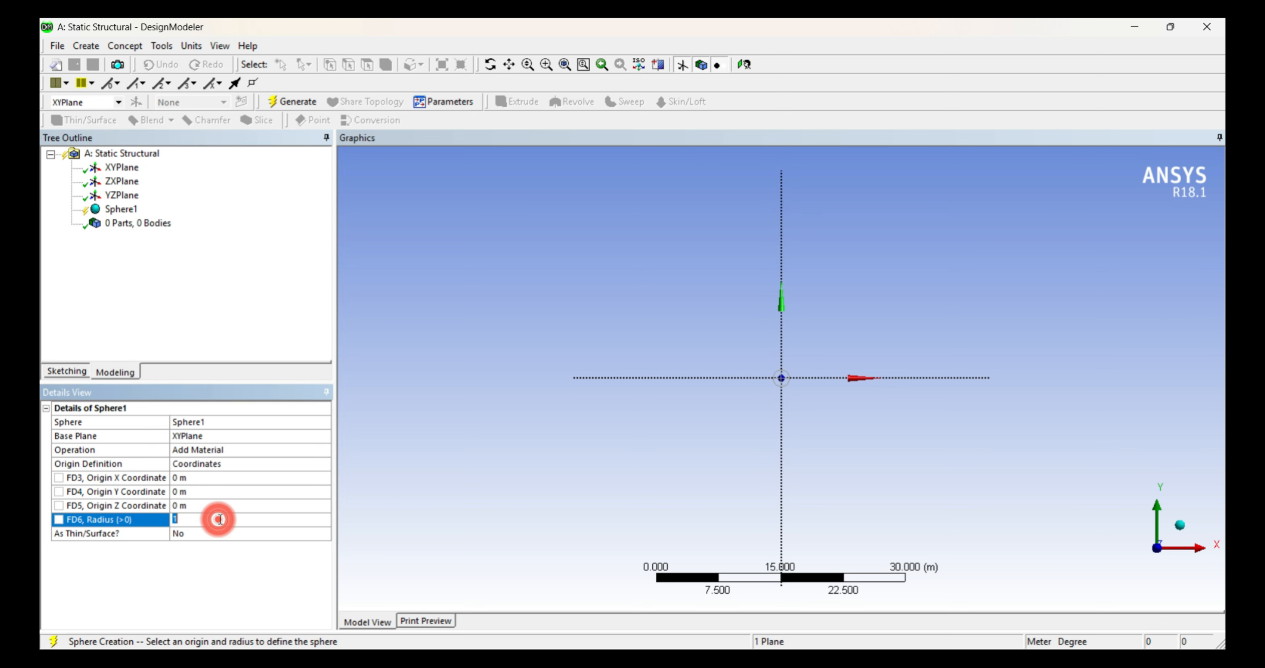
pyautogui.write('5')
pyautogui.click(275, 304)
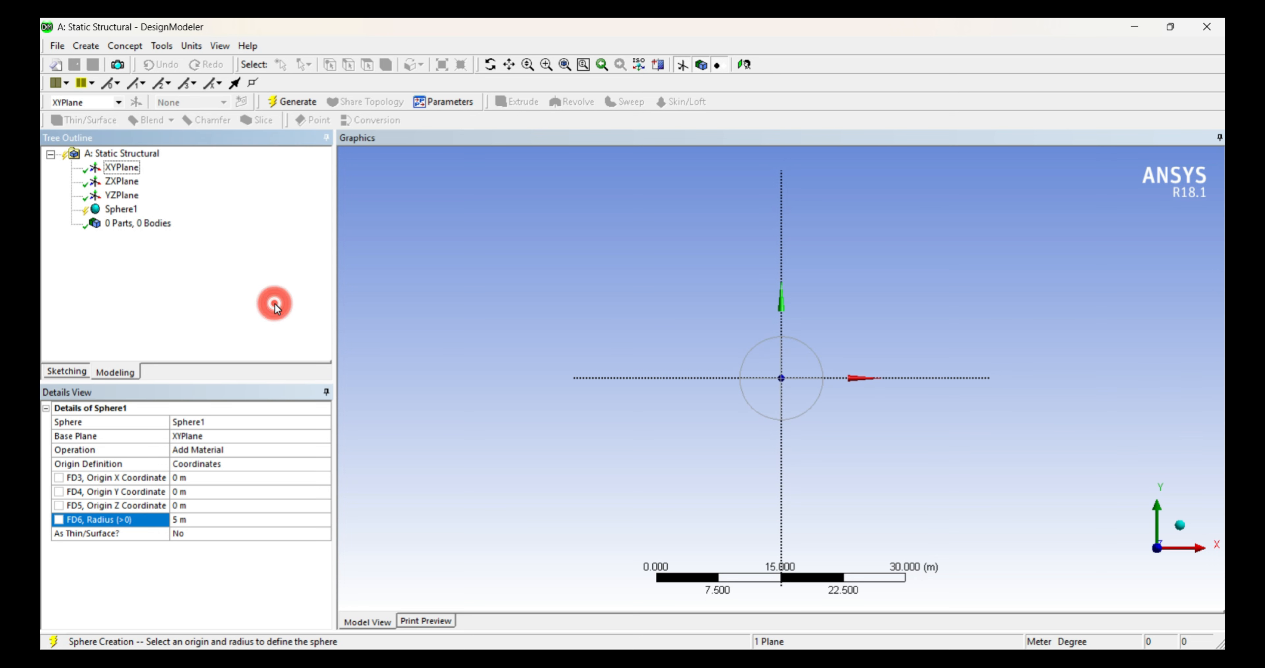
pyautogui.click(298, 102)
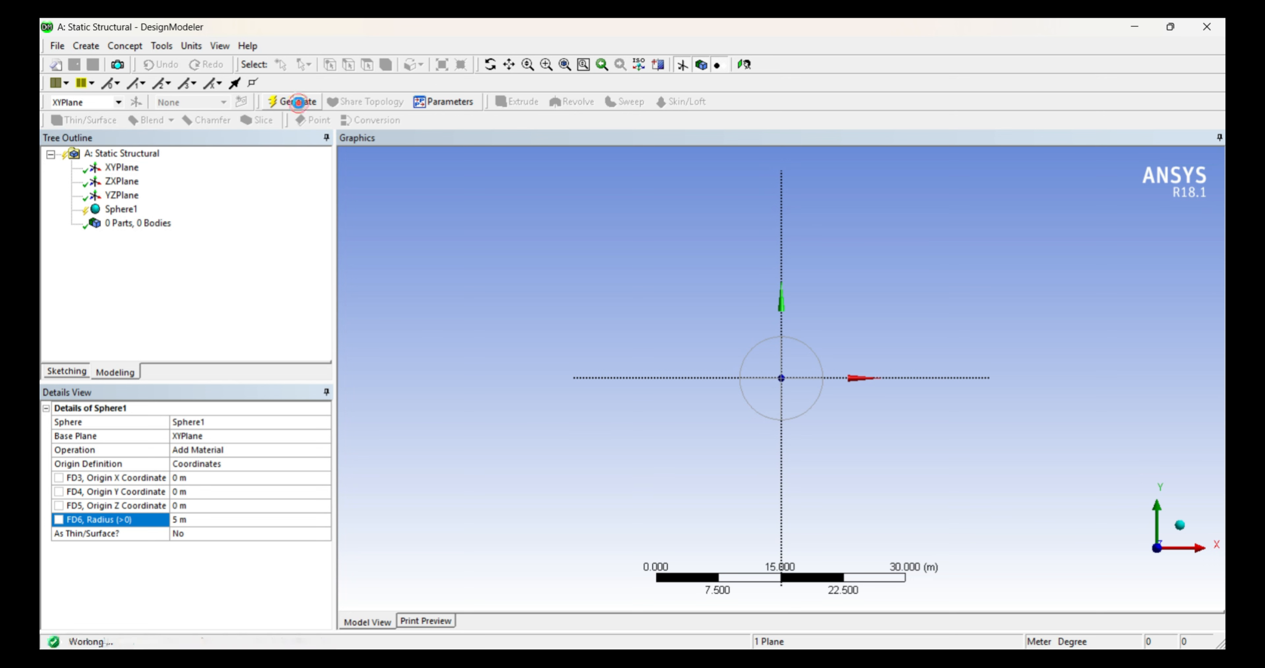
pyautogui.moveTo(831, 453); pyautogui.dragTo(724, 317, button='right')
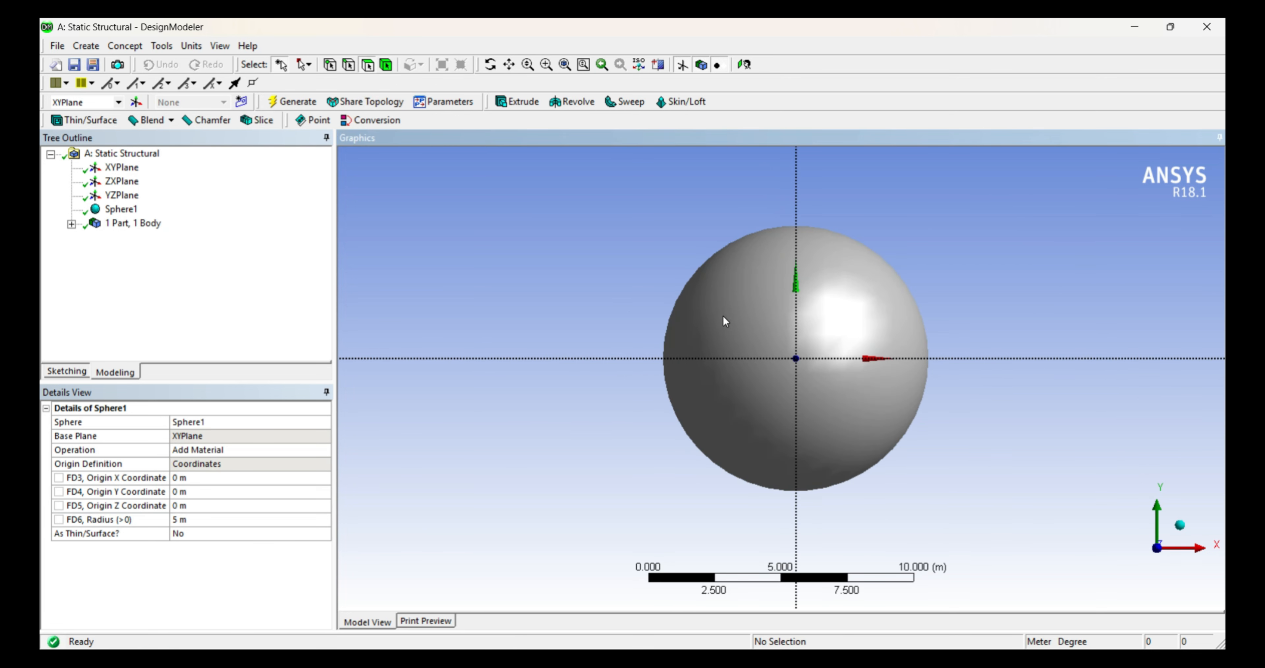
pyautogui.click(1180, 524)
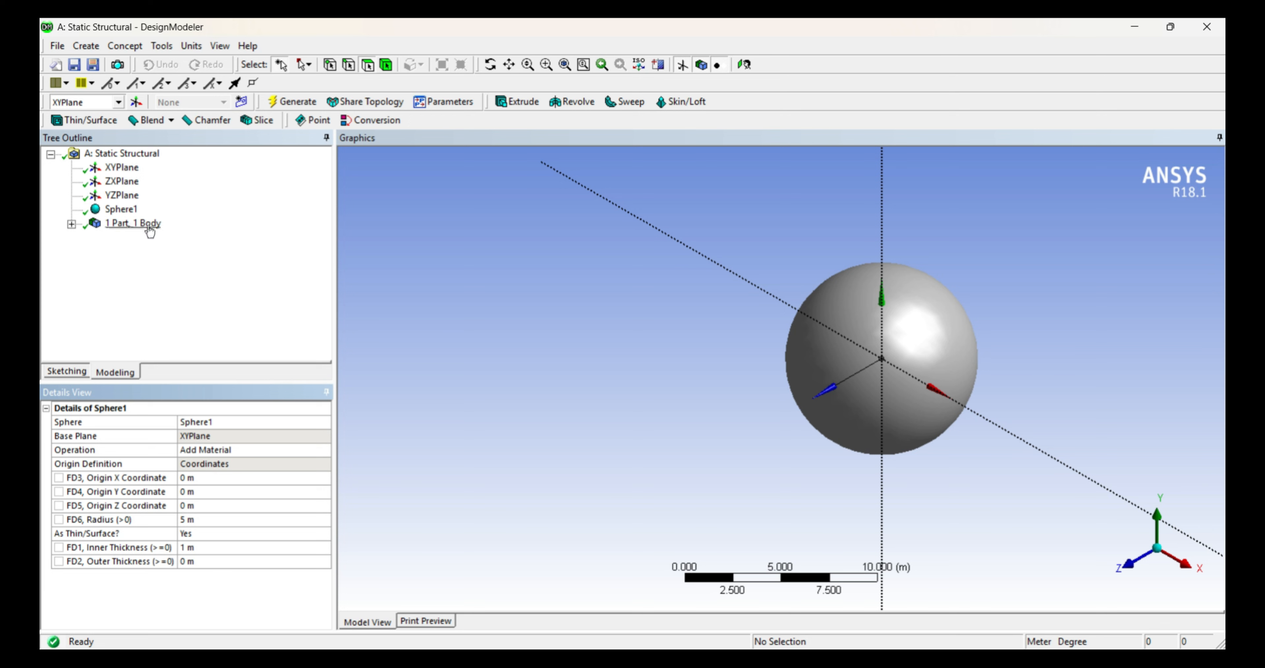
# - Suppress the sphere feature so that its body is removed from the model
pyautogui.click(129, 210)
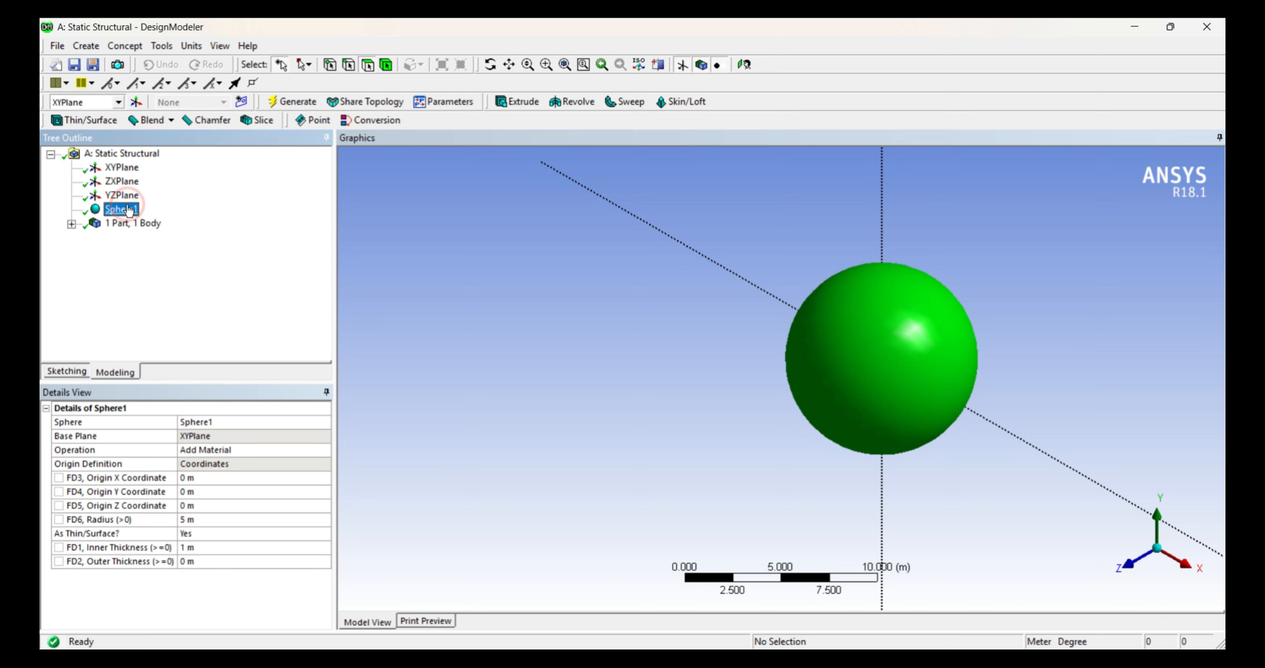
pyautogui.rightClick(129, 210)
pyautogui.click(168, 253)
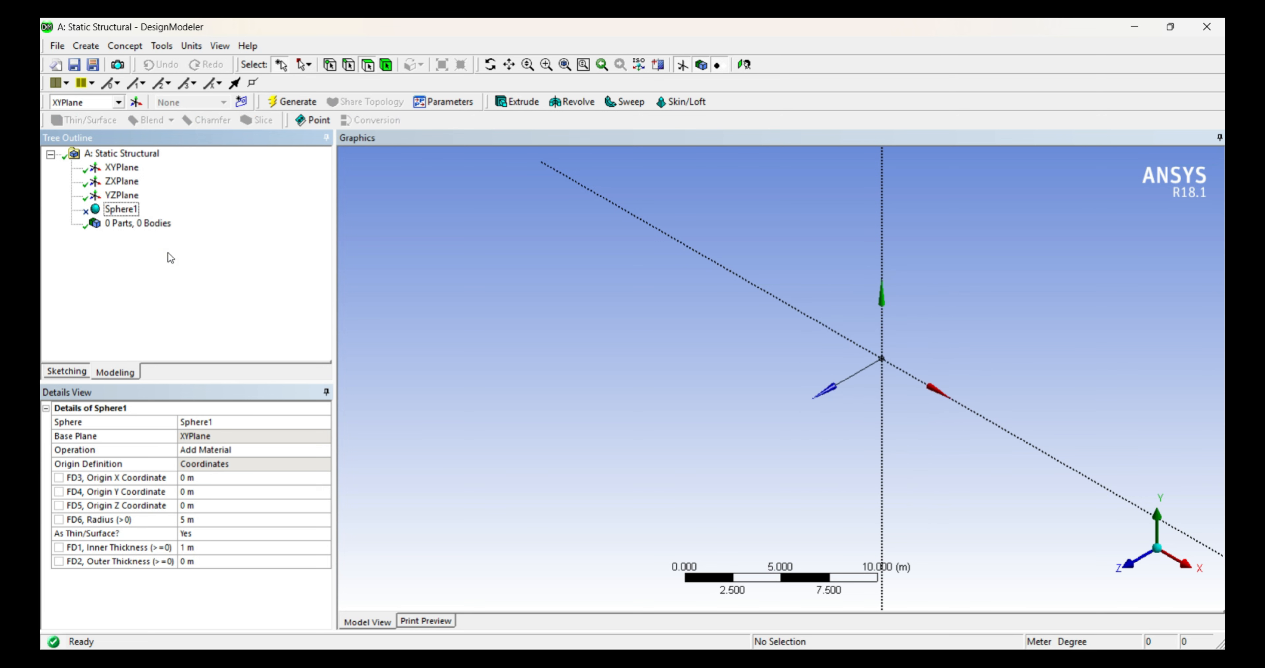
# - Add a box primitive on the XY plane with its type set to From One Point and Diagonal
pyautogui.click(89, 47)
pyautogui.moveTo(170, 361)
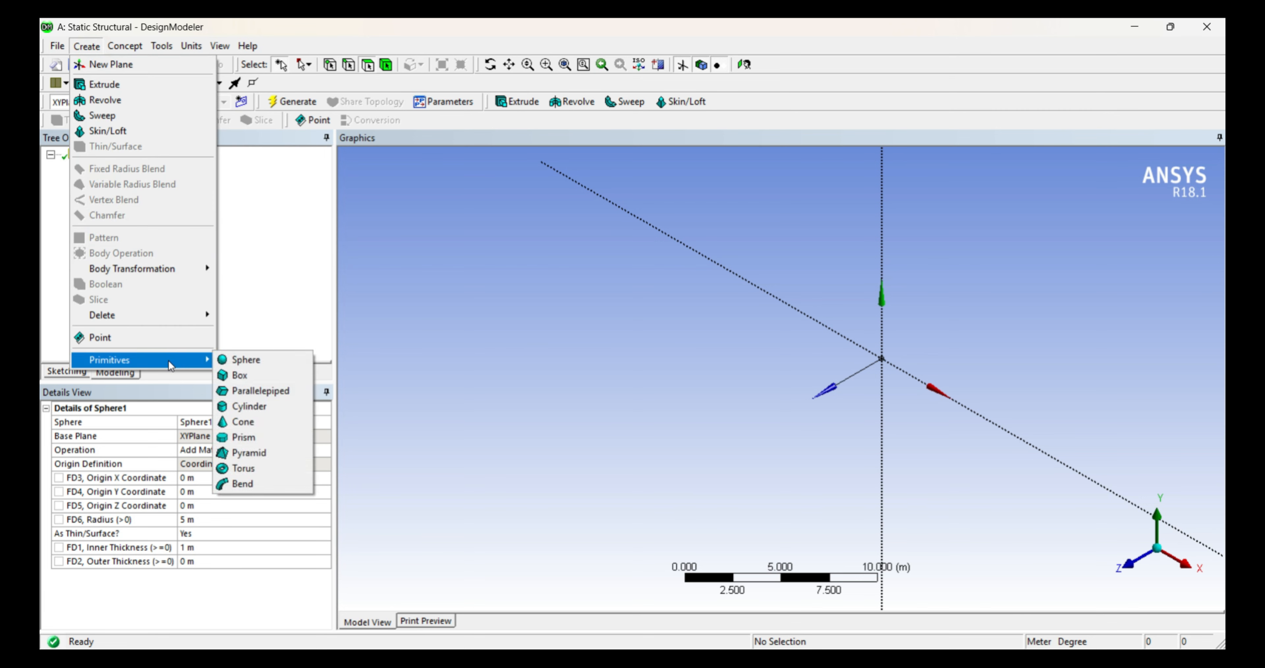
pyautogui.click(242, 377)
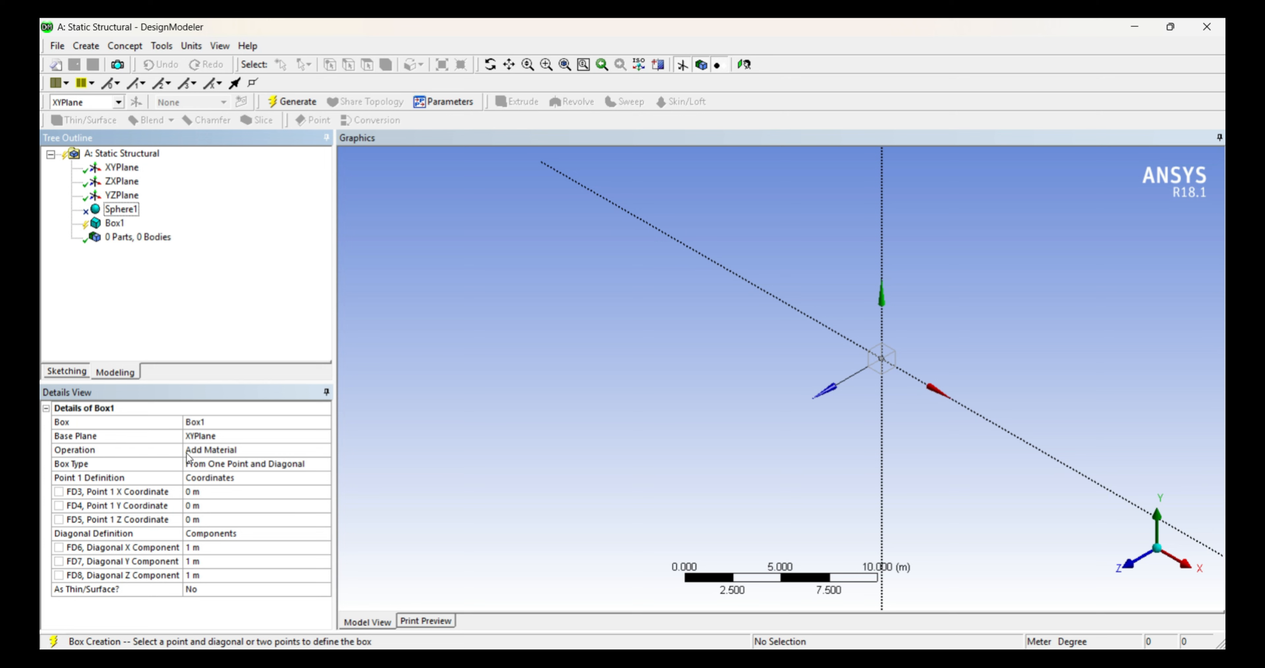
pyautogui.click(278, 470)
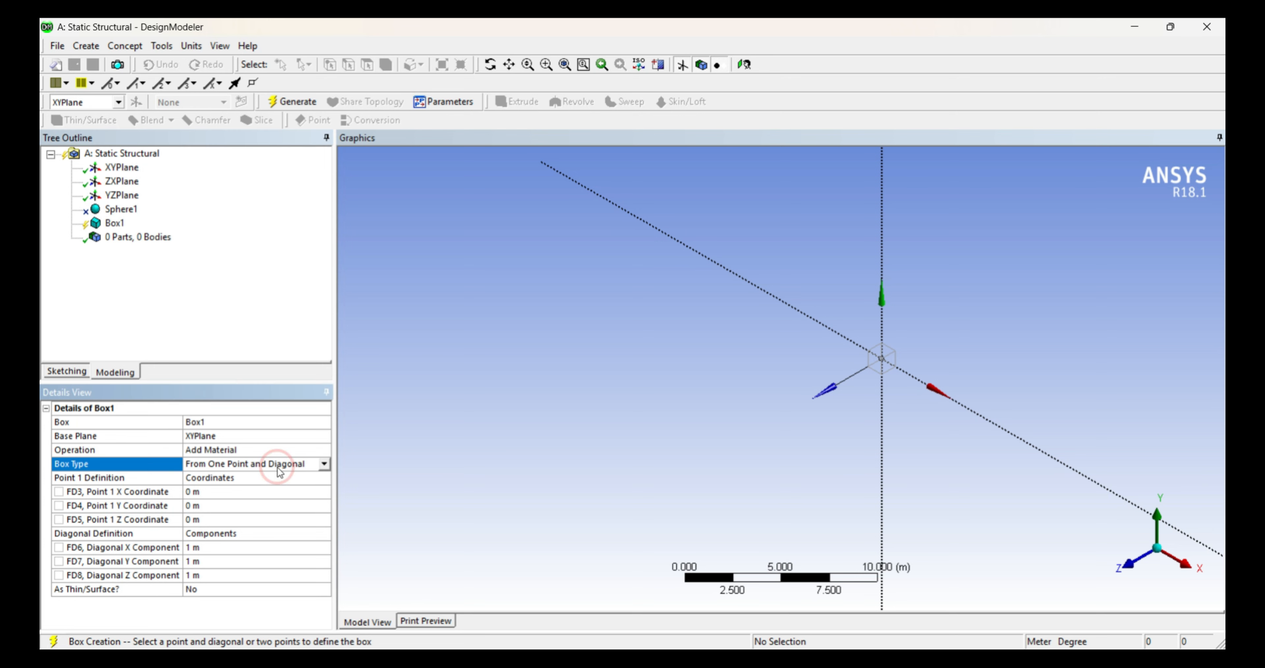
pyautogui.click(324, 464)
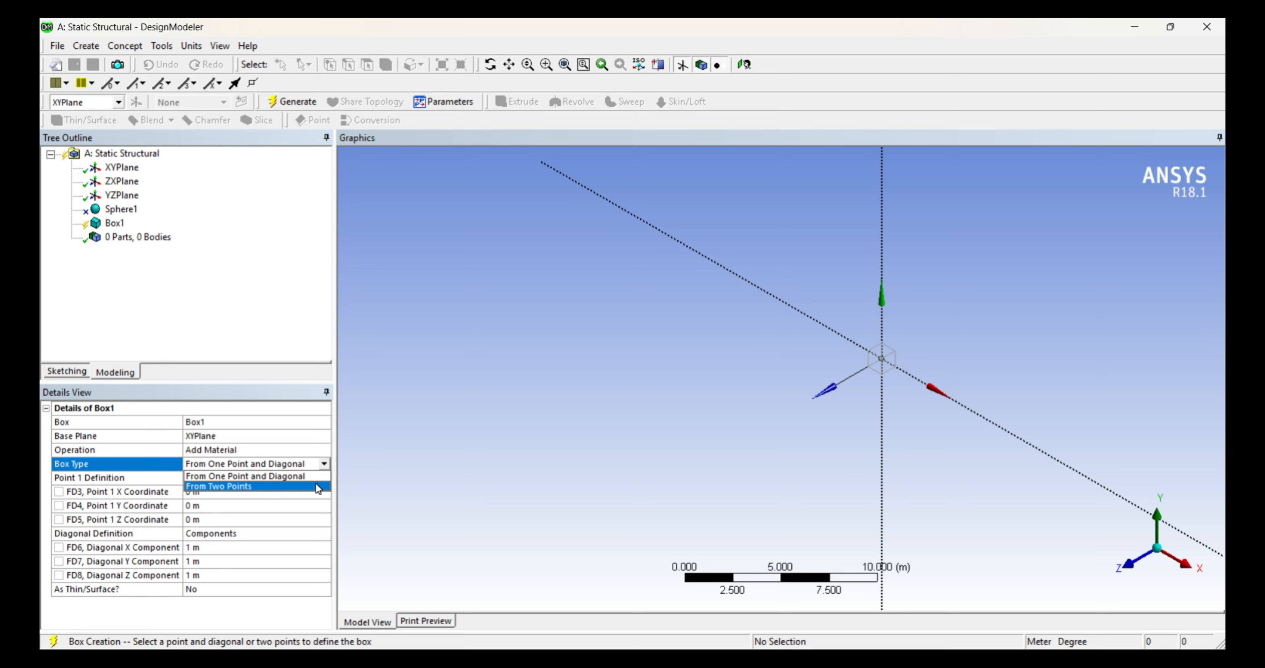
pyautogui.click(316, 476)
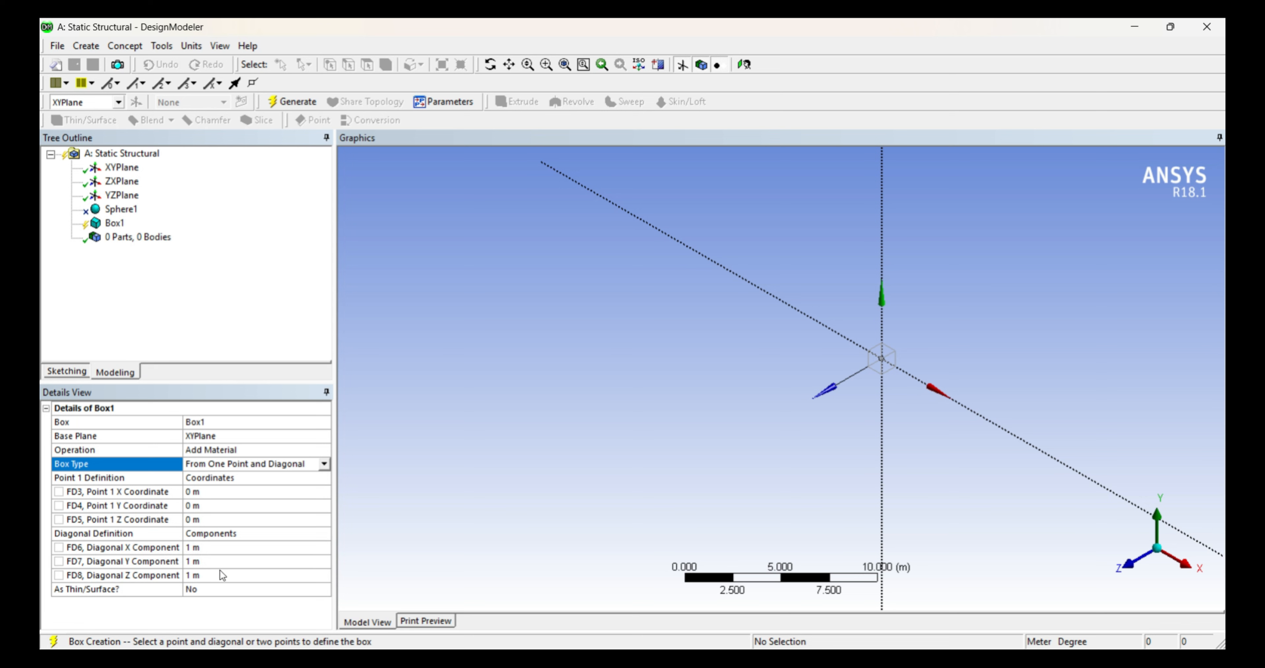
# - Set the box's diagonal components to X 5 m, Y 4 m and Z 3 m, and generate it
pyautogui.click(283, 551)
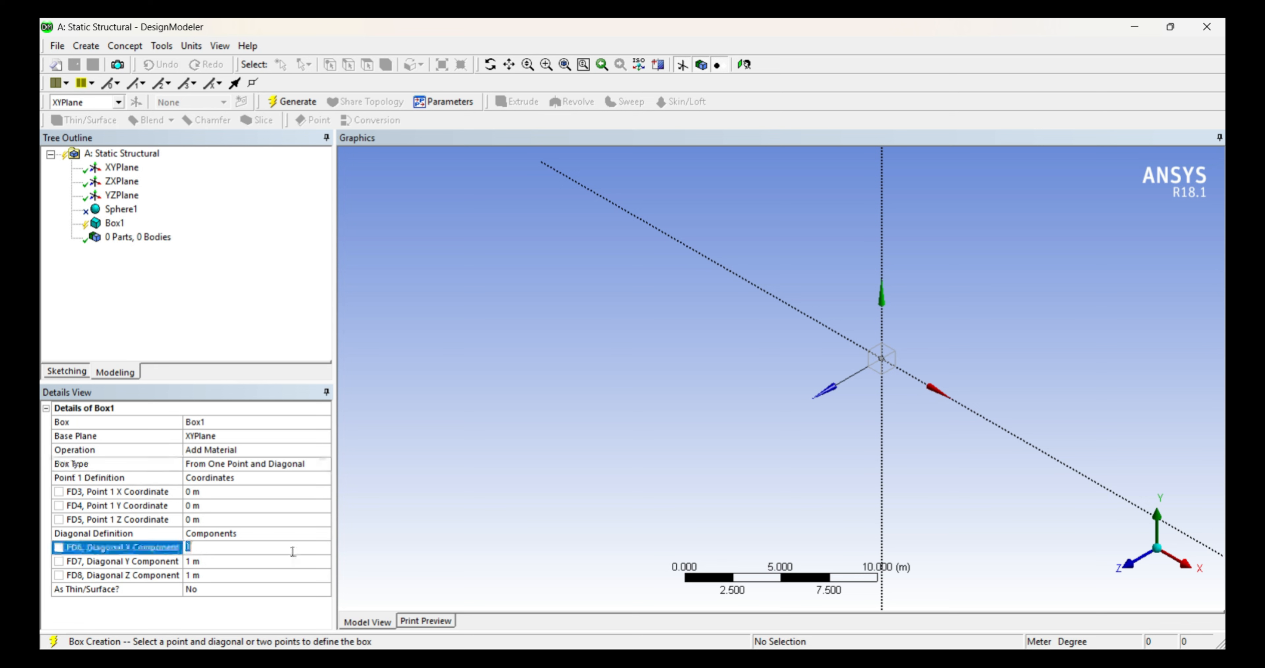
pyautogui.write('5')
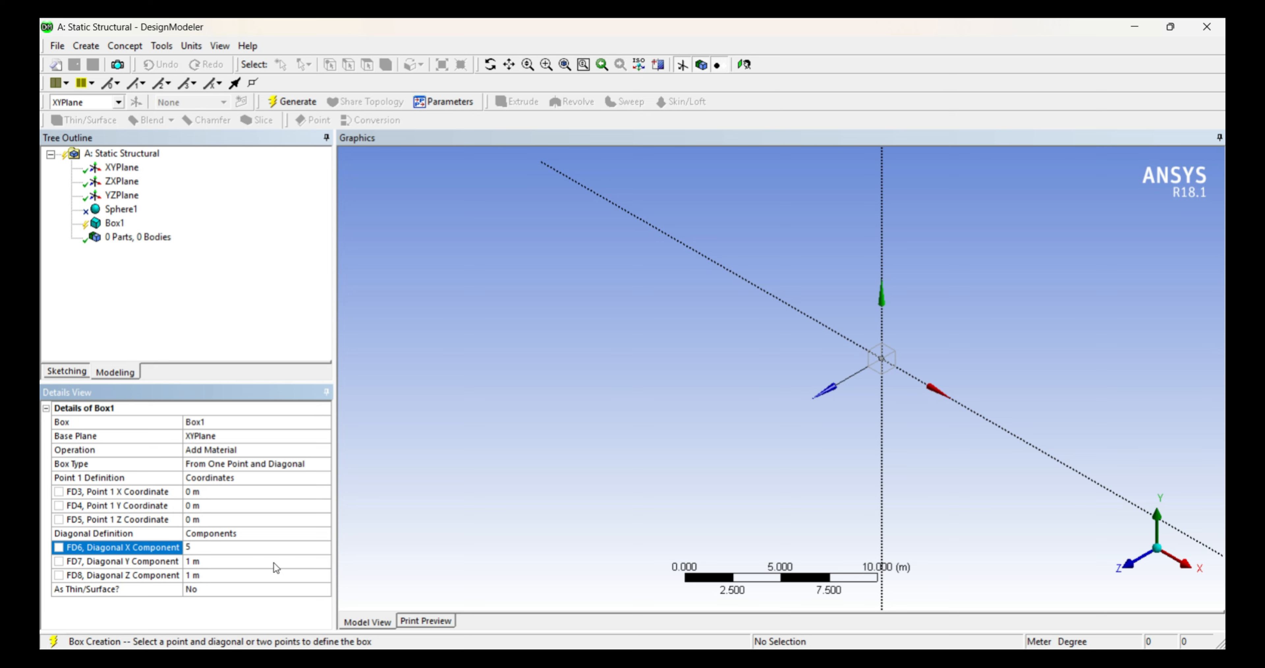
pyautogui.click(277, 560)
pyautogui.write('4')
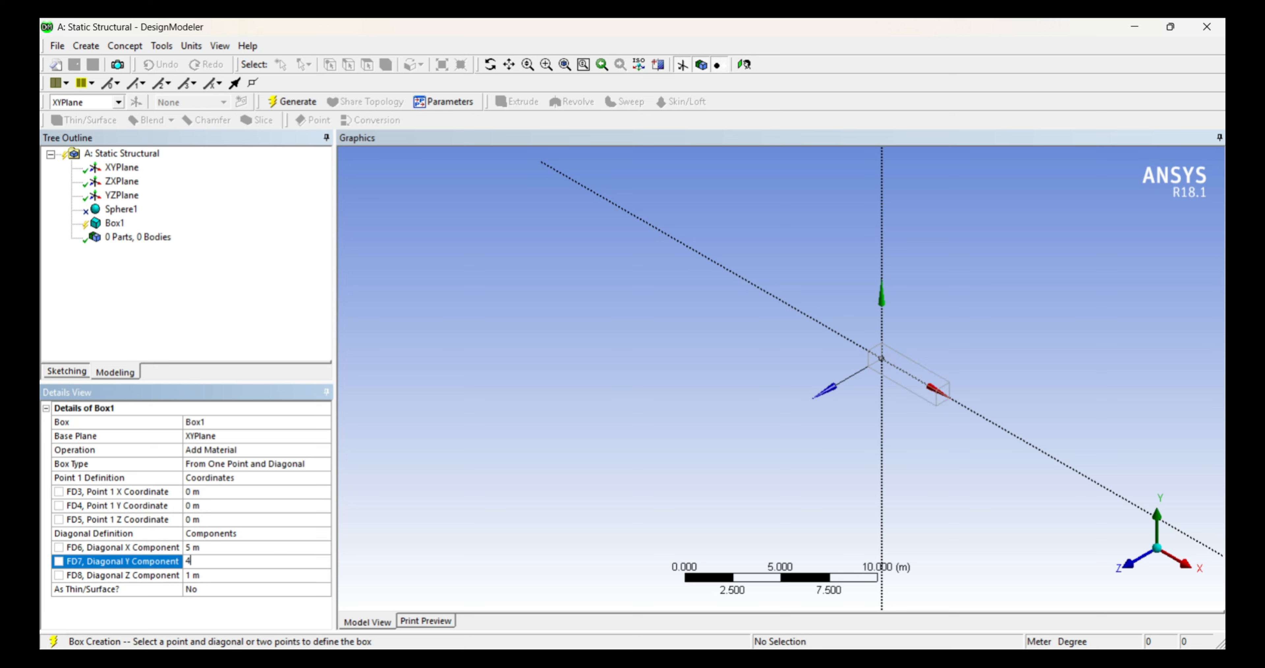
pyautogui.click(275, 575)
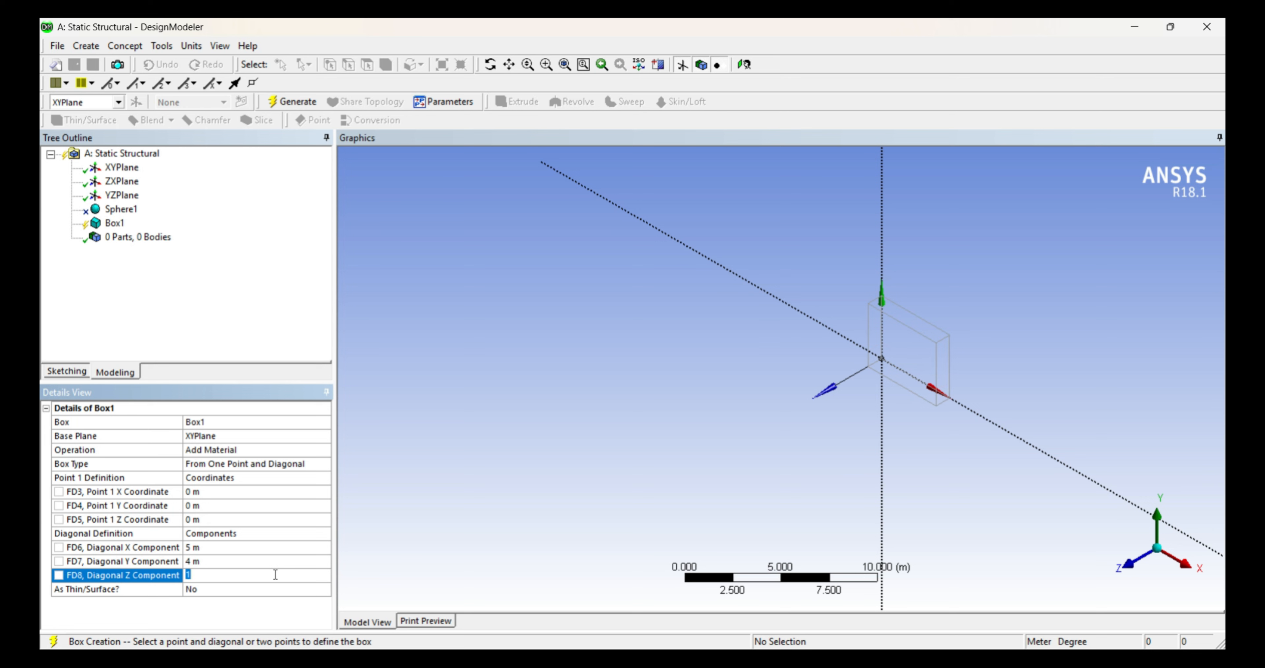
pyautogui.write('3')
pyautogui.click(304, 103)
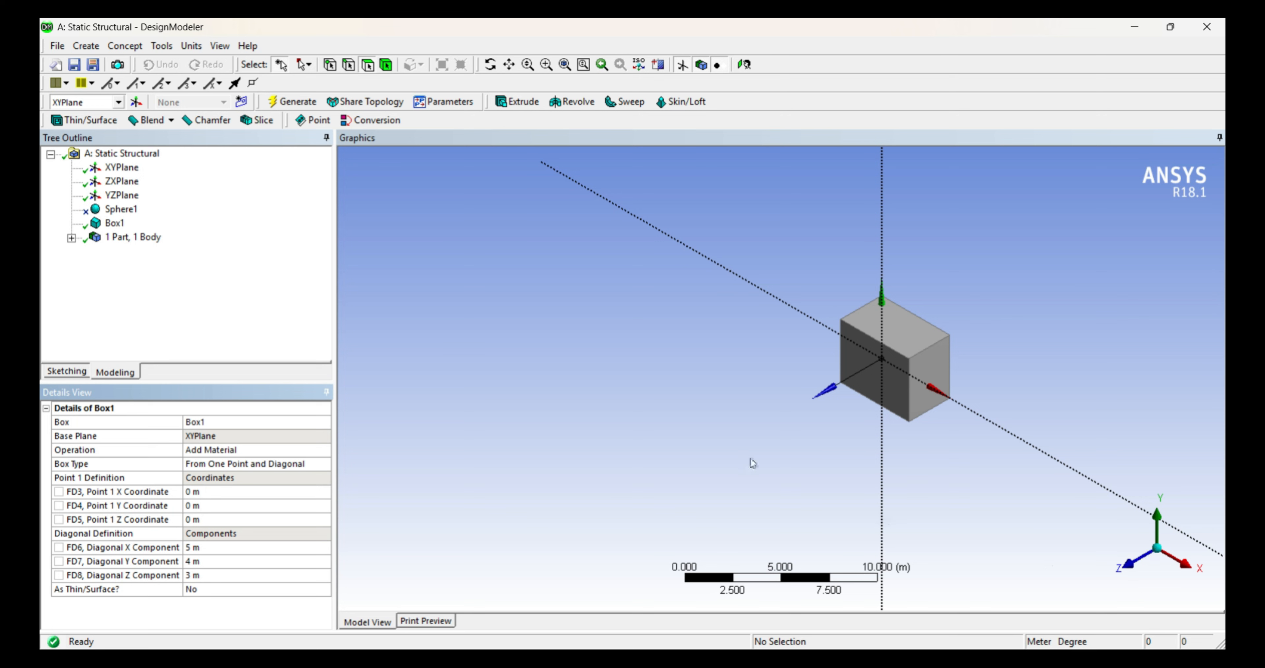
pyautogui.moveTo(995, 457); pyautogui.dragTo(748, 274, button='right')
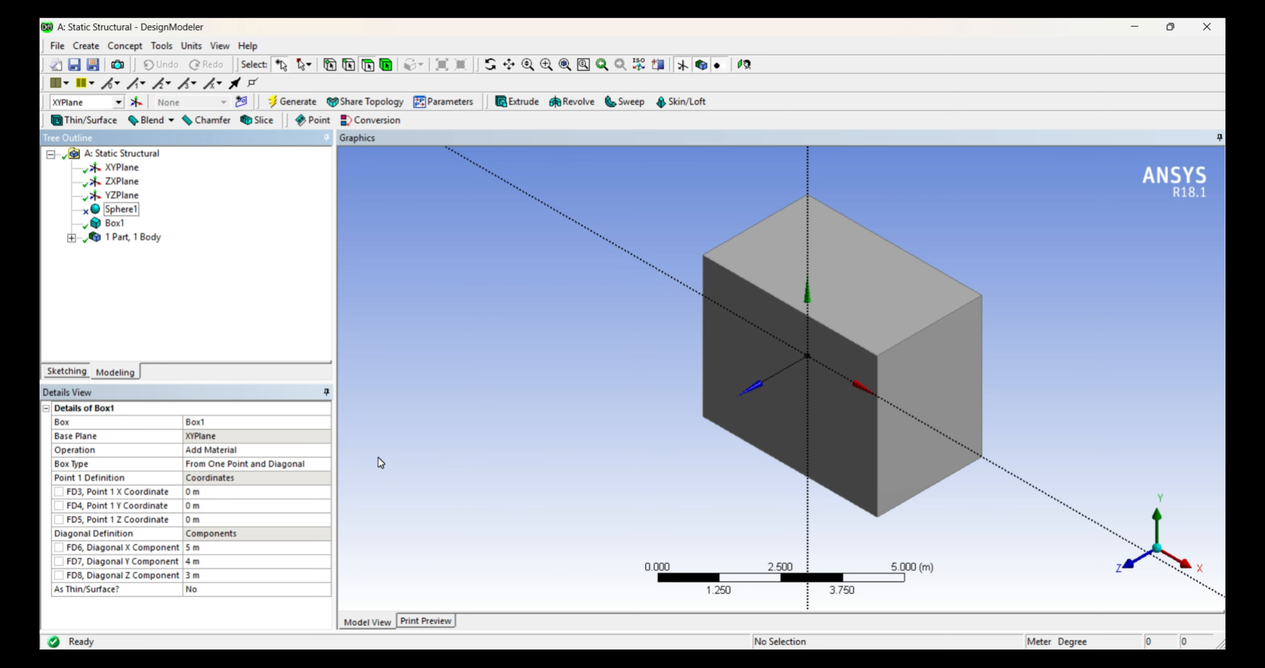
# - Redefine the box as From Two Points with its second point at X 6 m, Y 4 m, Z 6 m, and regenerate it
pyautogui.click(329, 462)
pyautogui.click(326, 464)
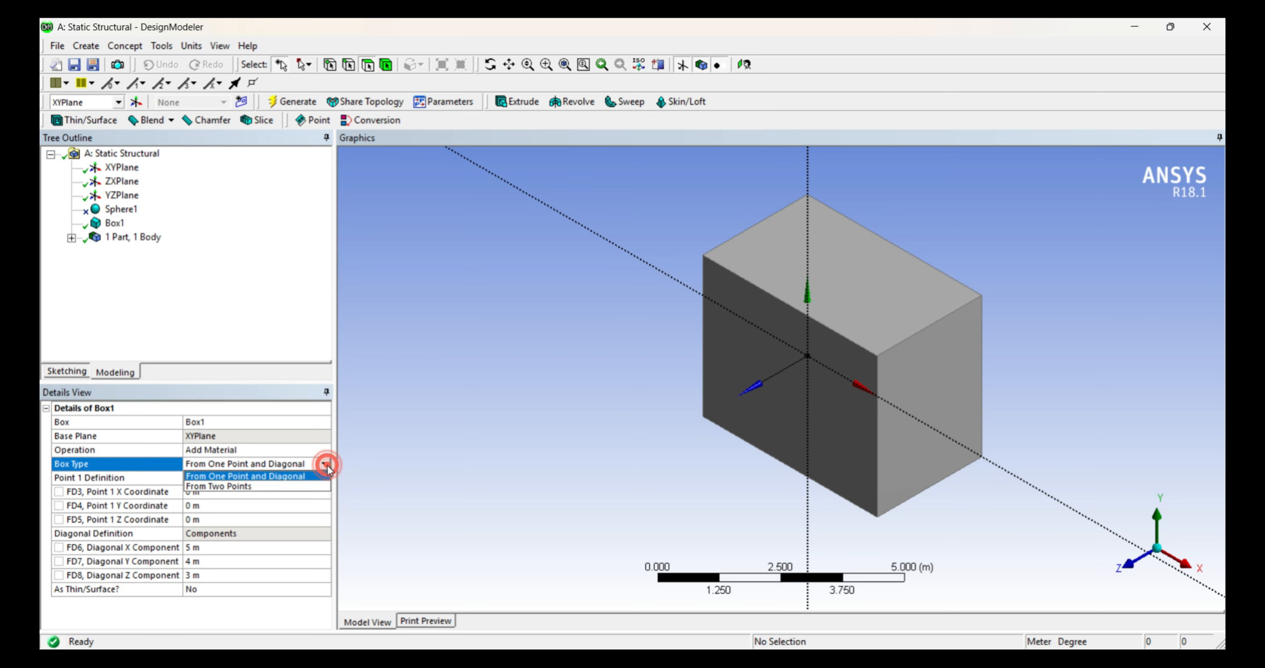
pyautogui.click(320, 483)
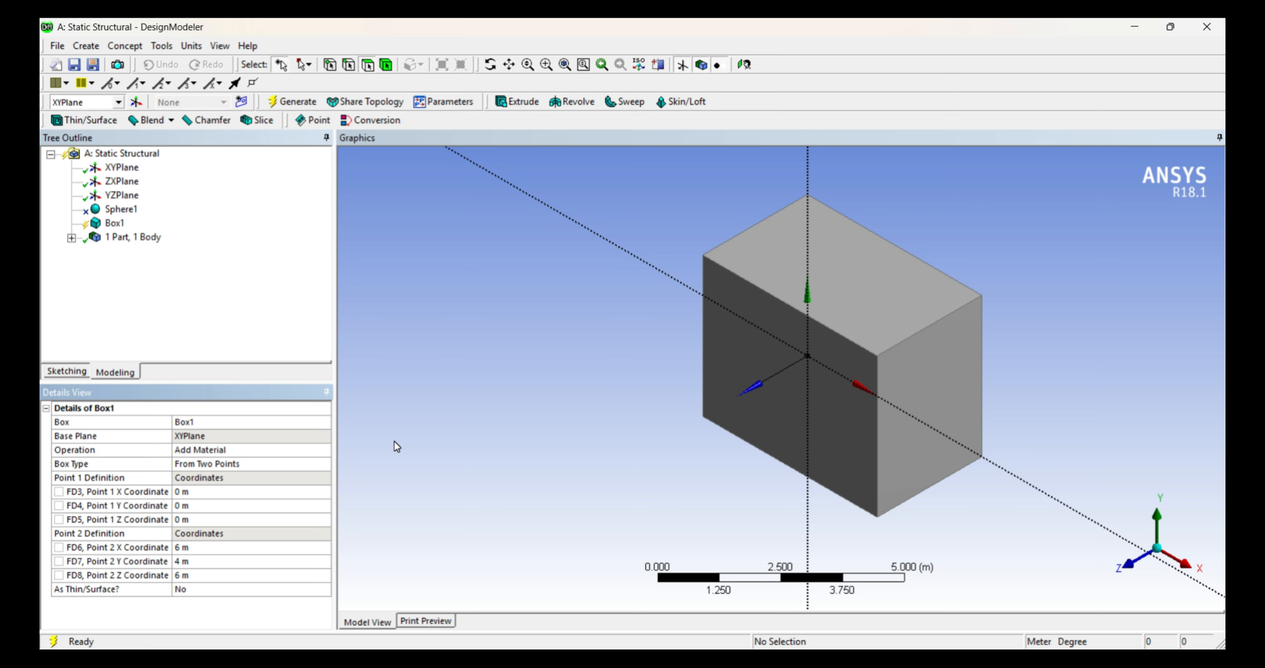
pyautogui.click(208, 549)
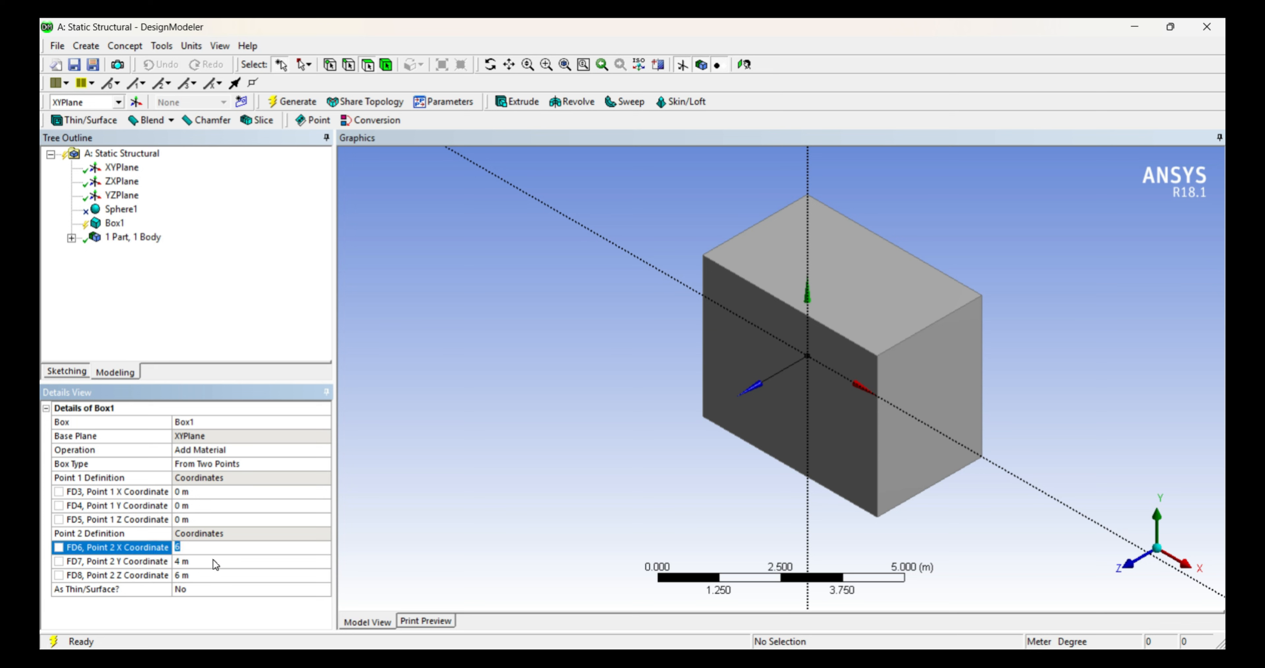
pyautogui.click(213, 560)
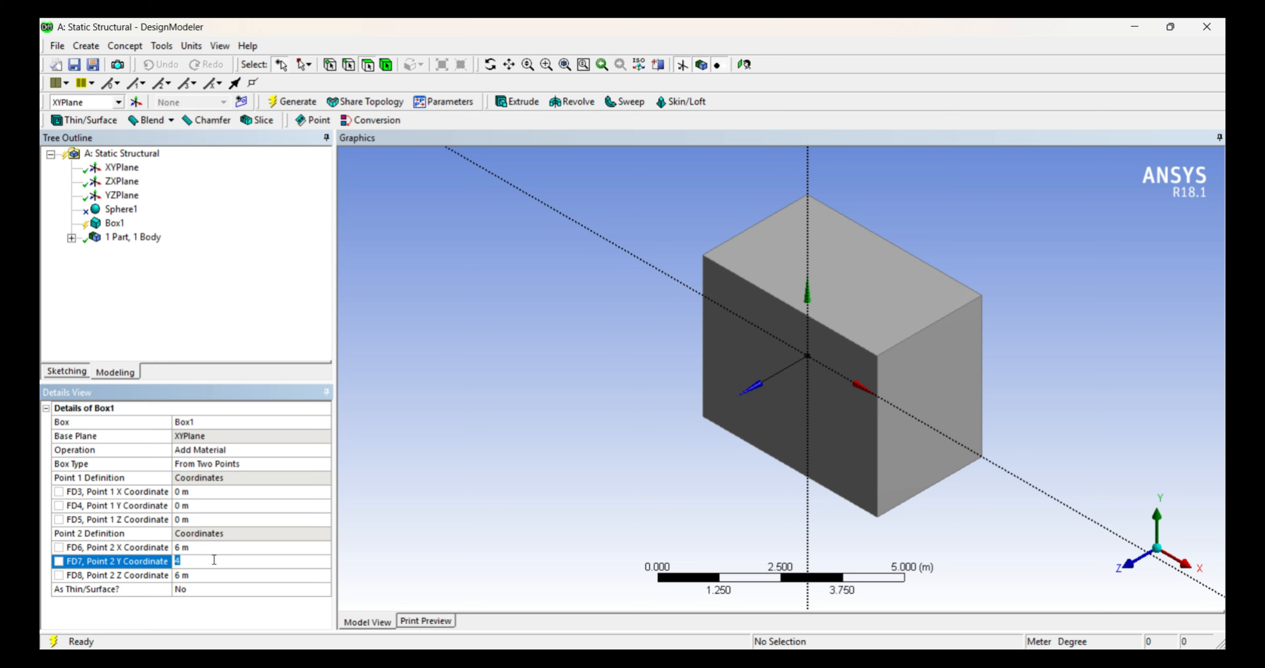
pyautogui.click(217, 572)
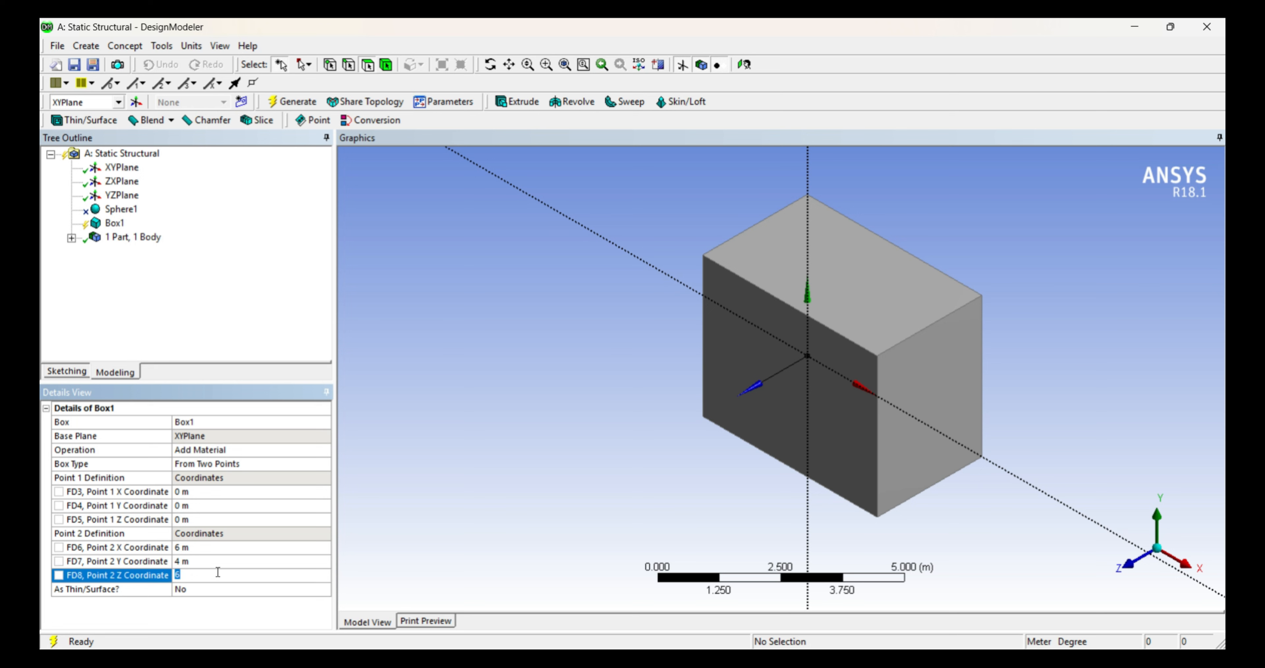
pyautogui.press('Return')
pyautogui.click(297, 103)
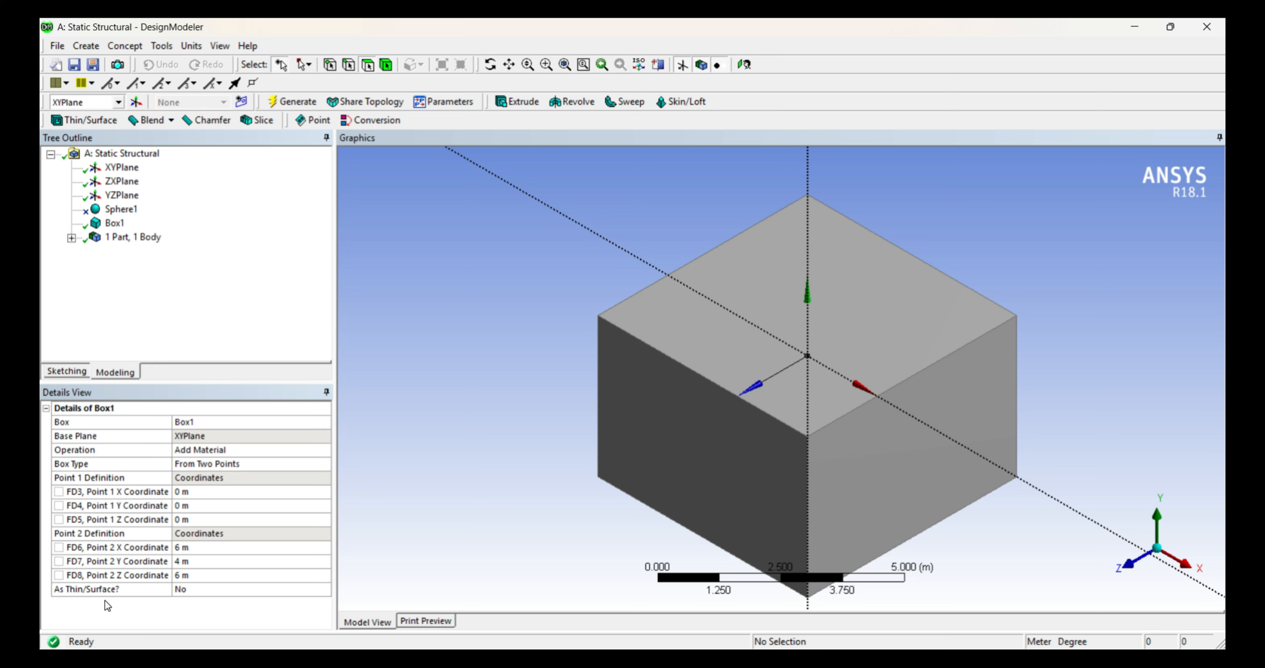
# - Make the box a thin-walled body with an inner thickness of 1 m and regenerate it
pyautogui.click(224, 591)
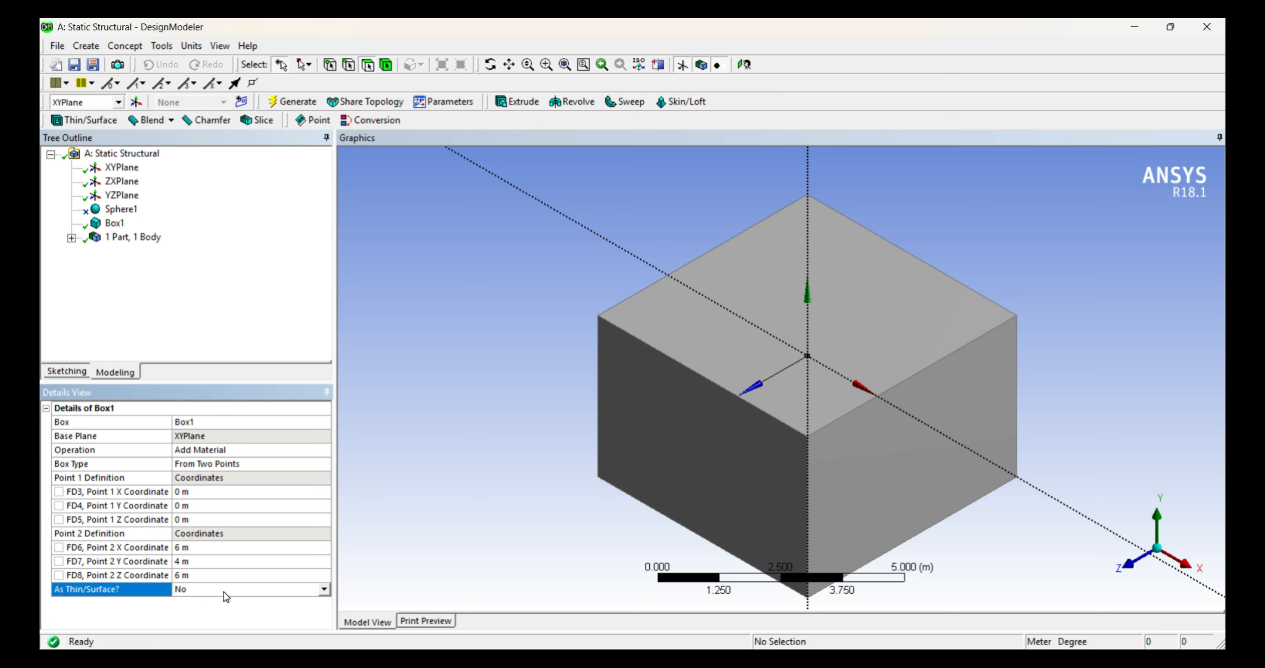
pyautogui.click(324, 589)
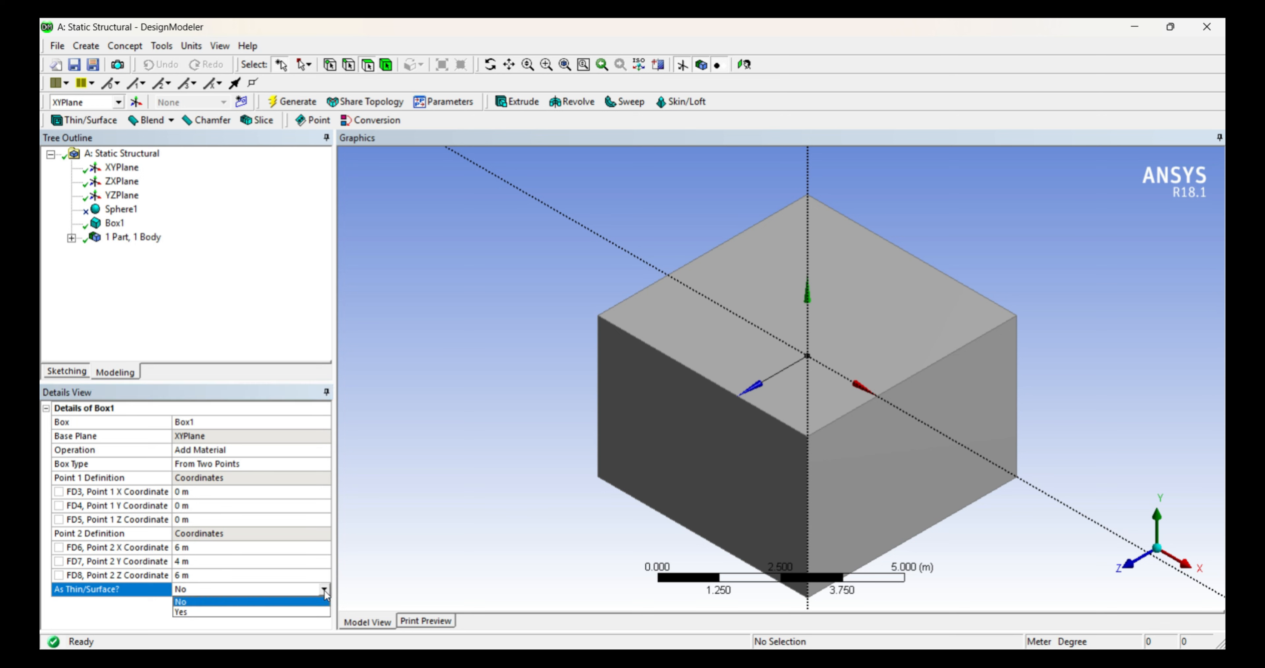
pyautogui.click(318, 609)
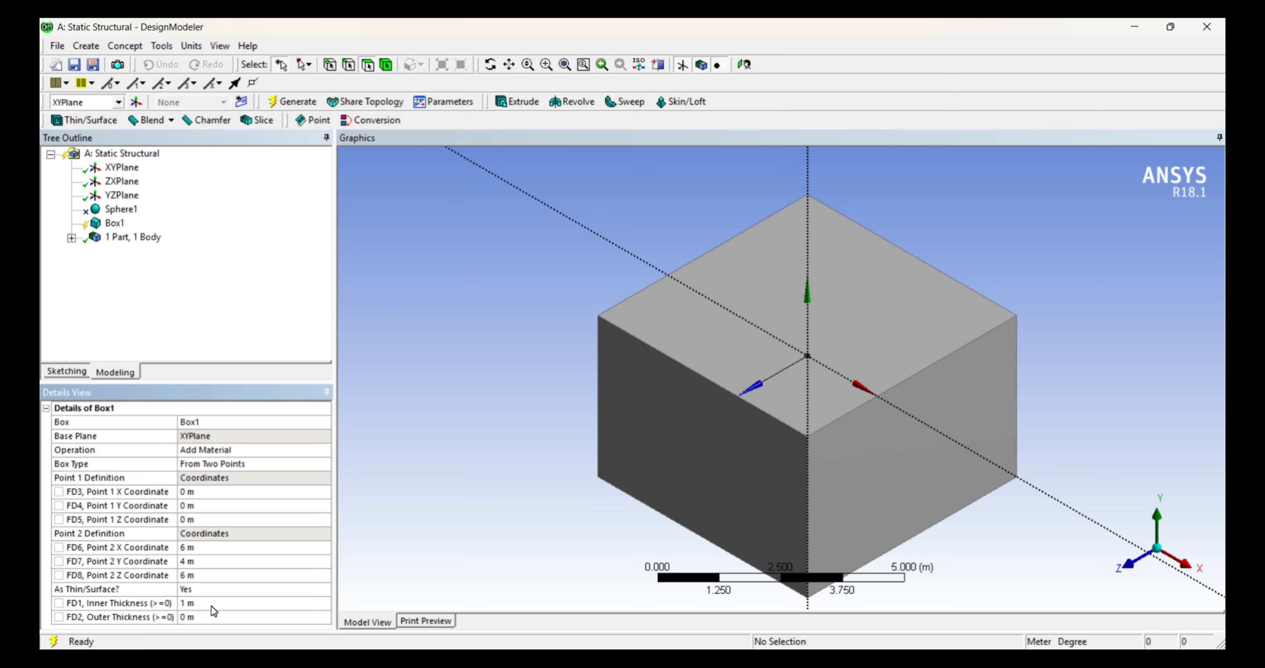
pyautogui.click(239, 603)
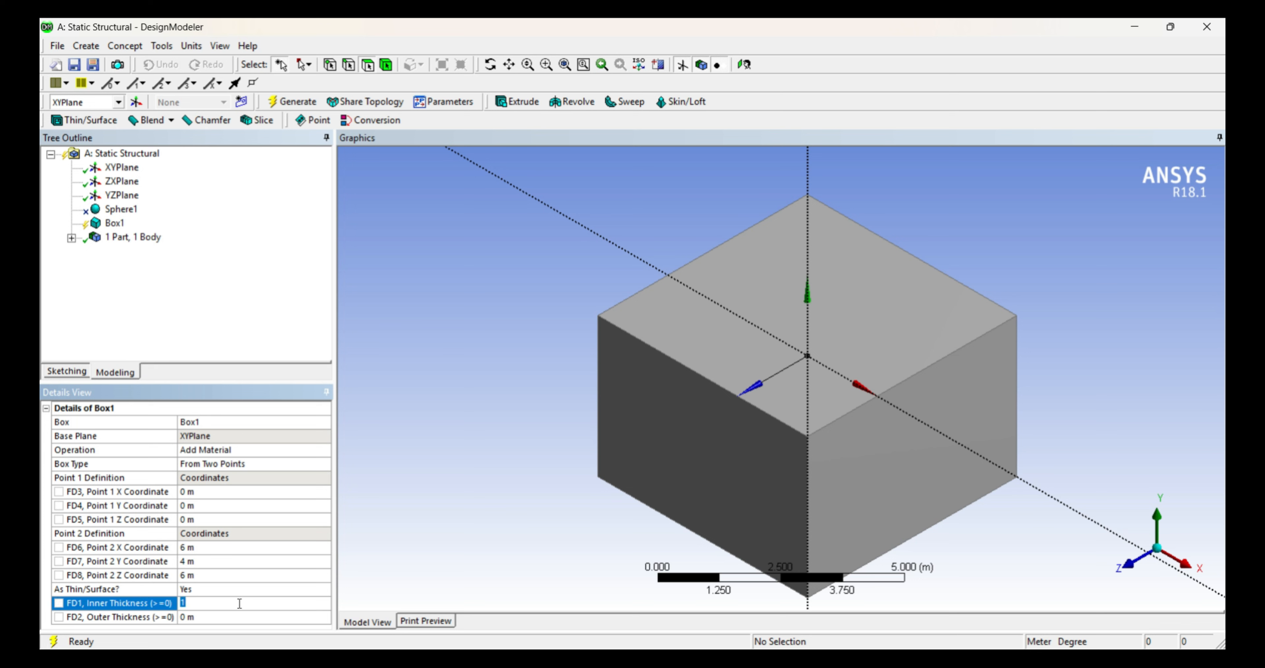
pyautogui.click(295, 104)
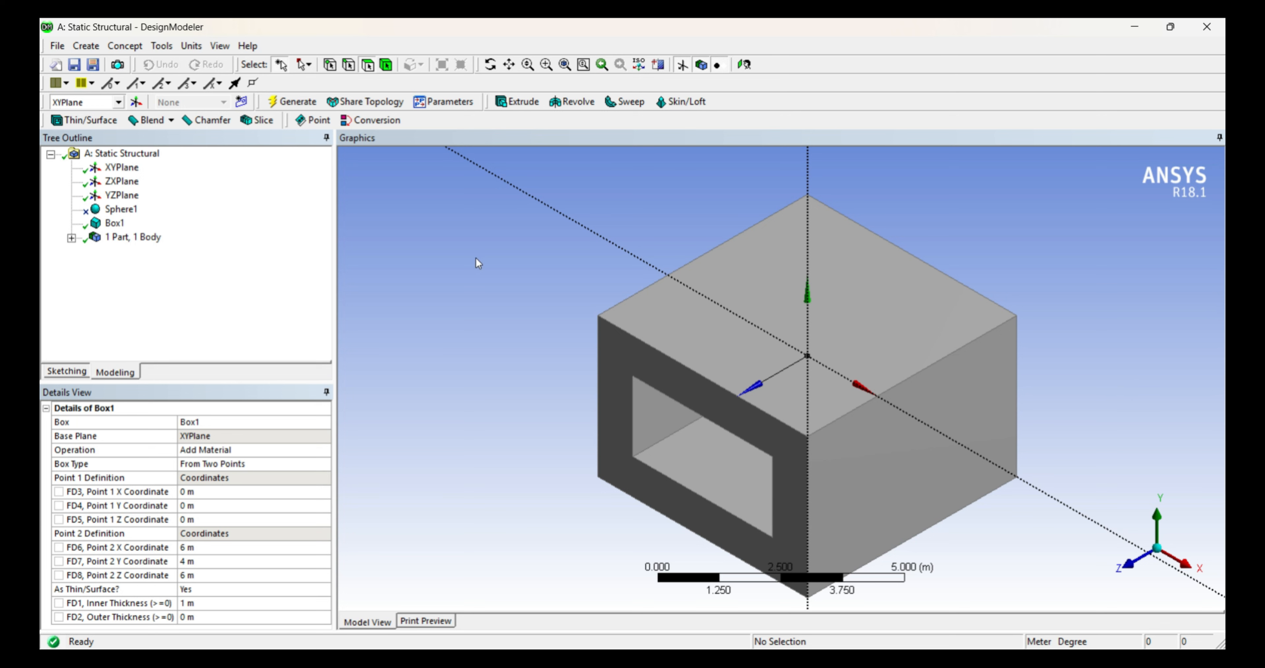
# - Suppress the box feature so that its body is removed from the model
pyautogui.click(115, 224)
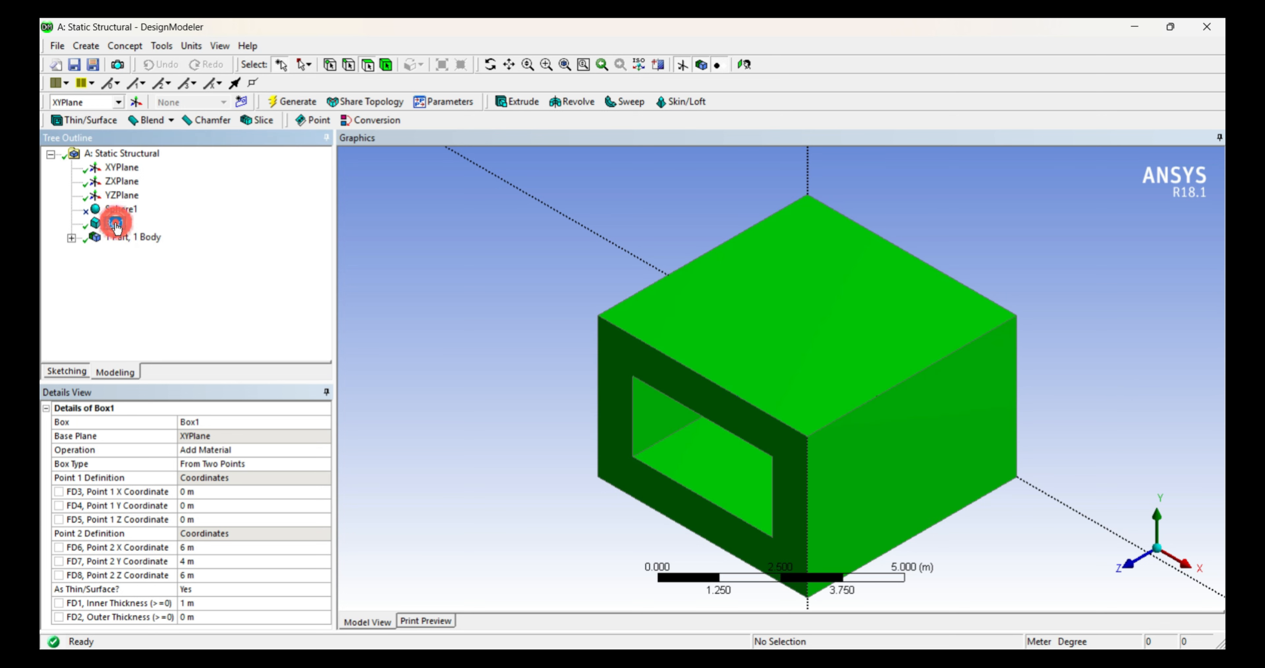
pyautogui.rightClick(116, 224)
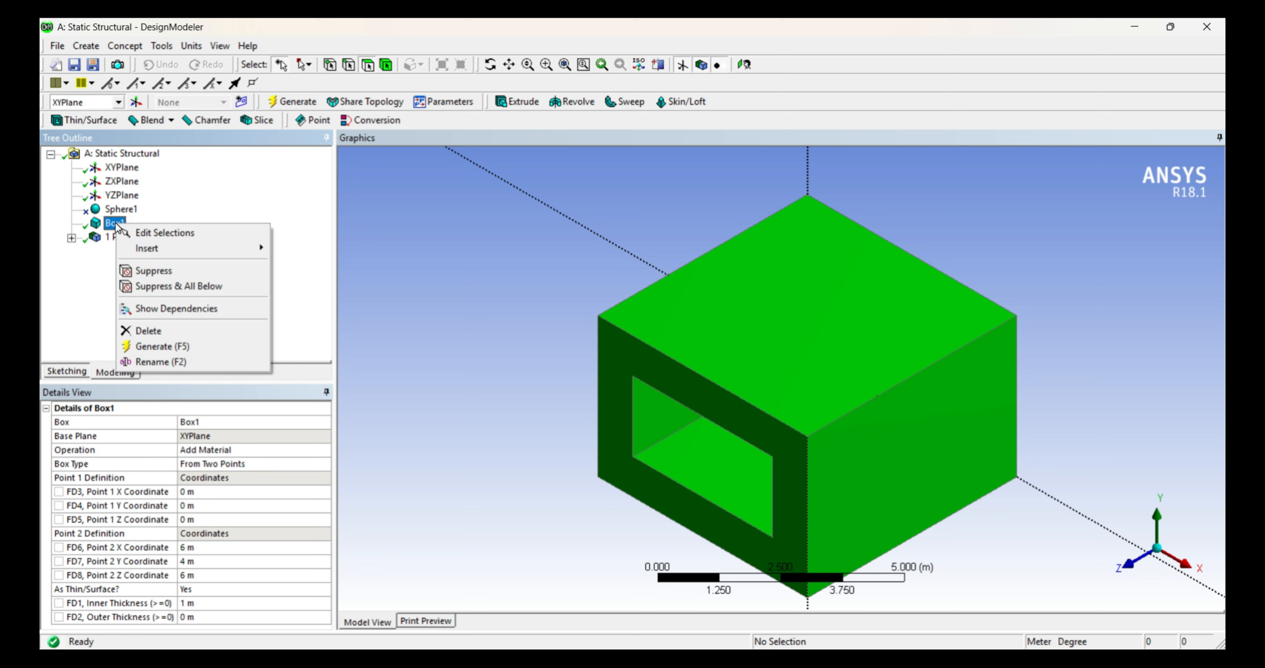
pyautogui.click(174, 271)
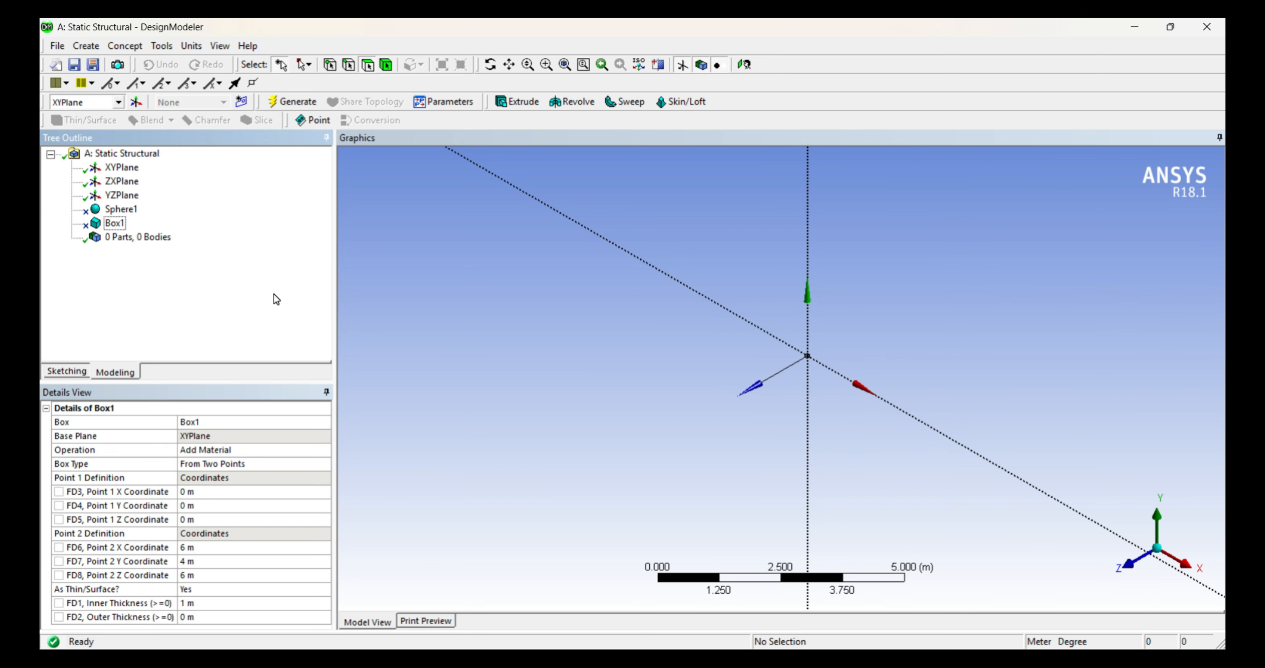
# - Add a parallelepiped primitive on the XY plane with its origin defined by coordinates
pyautogui.click(87, 47)
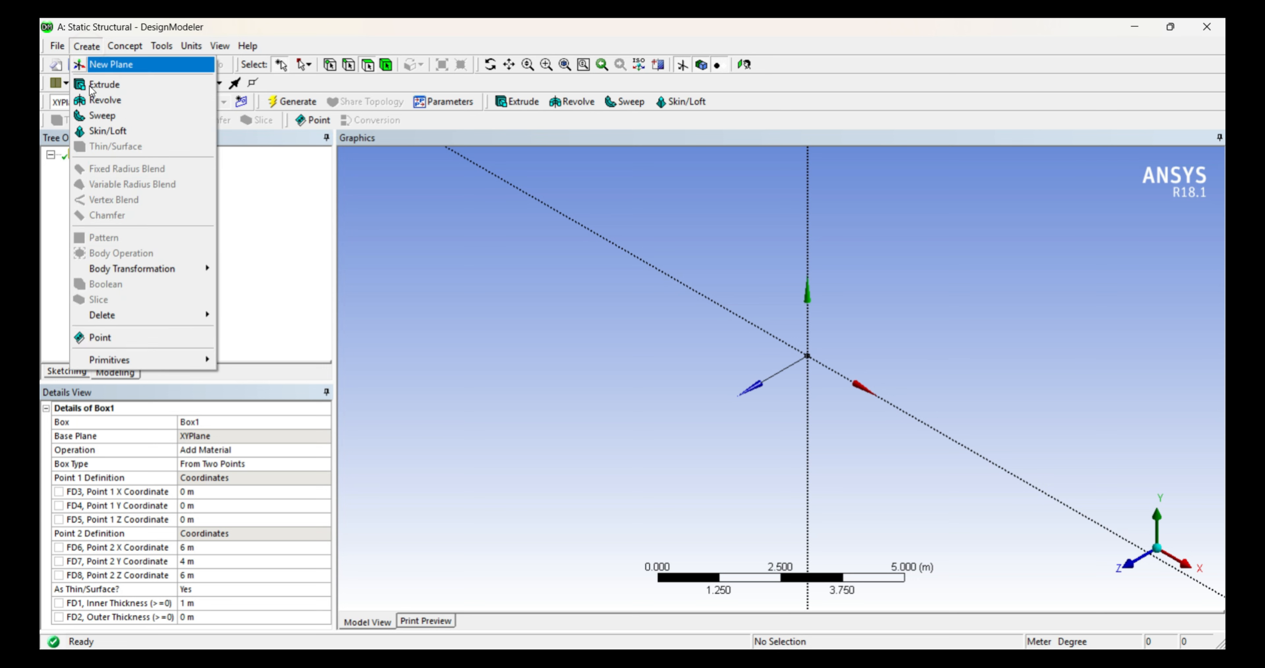
pyautogui.moveTo(197, 366)
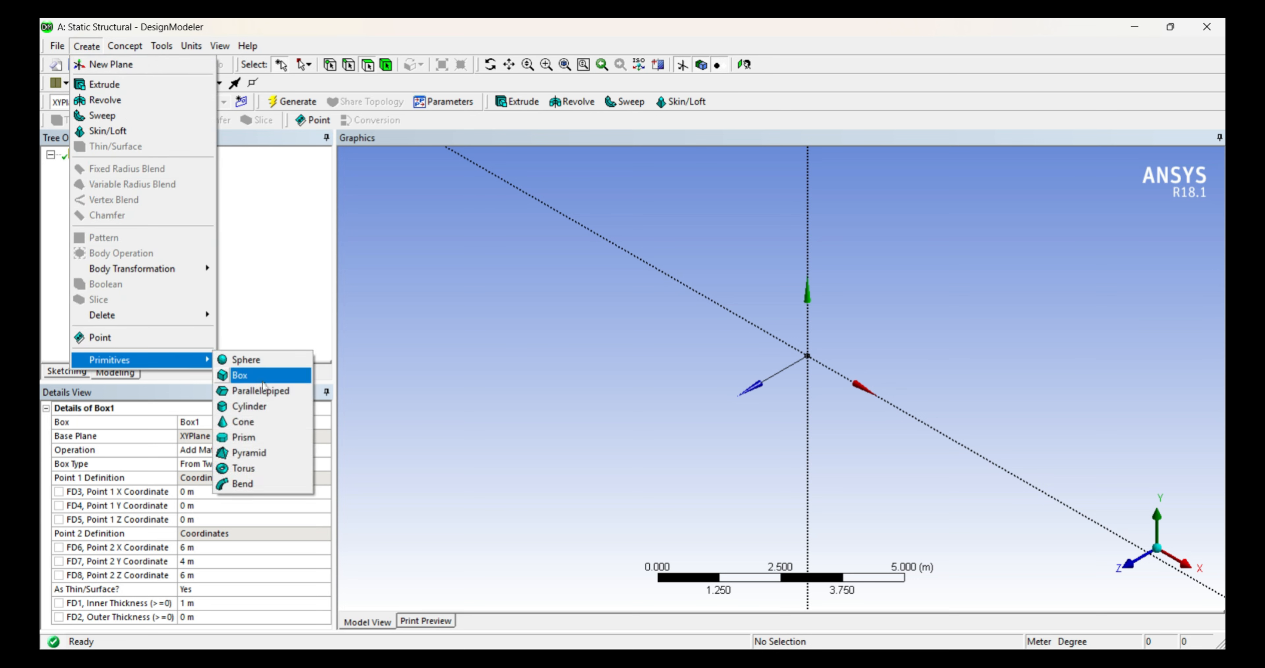
pyautogui.click(285, 397)
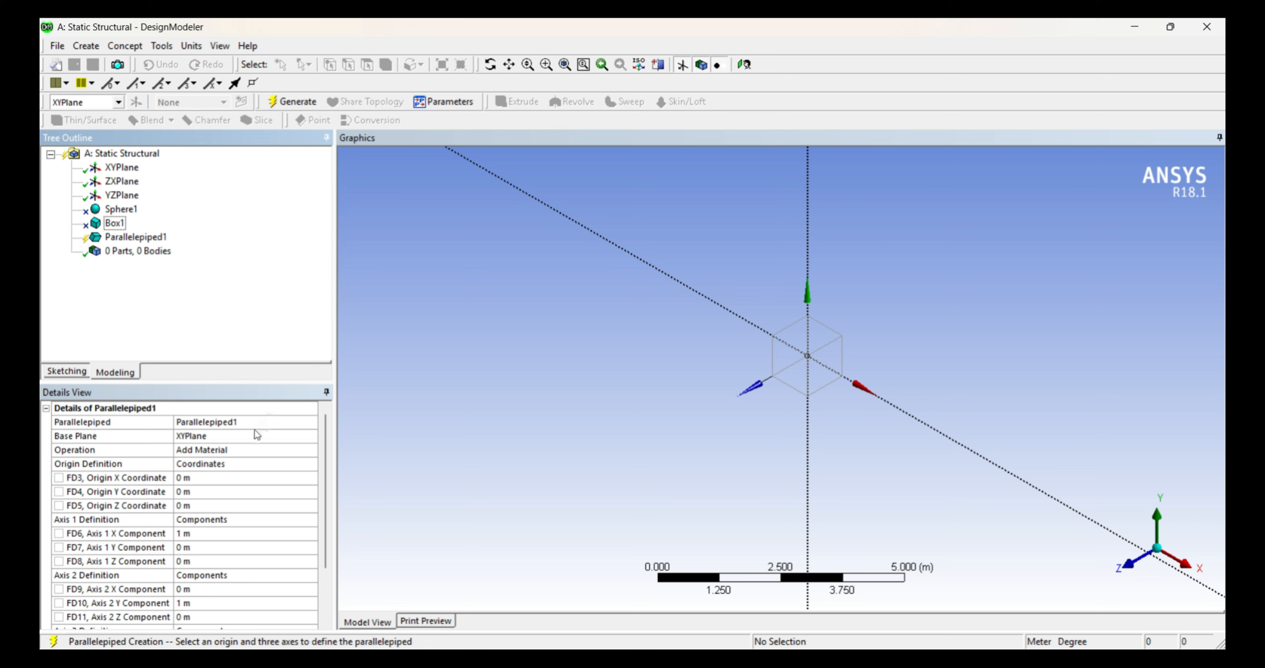
pyautogui.click(236, 462)
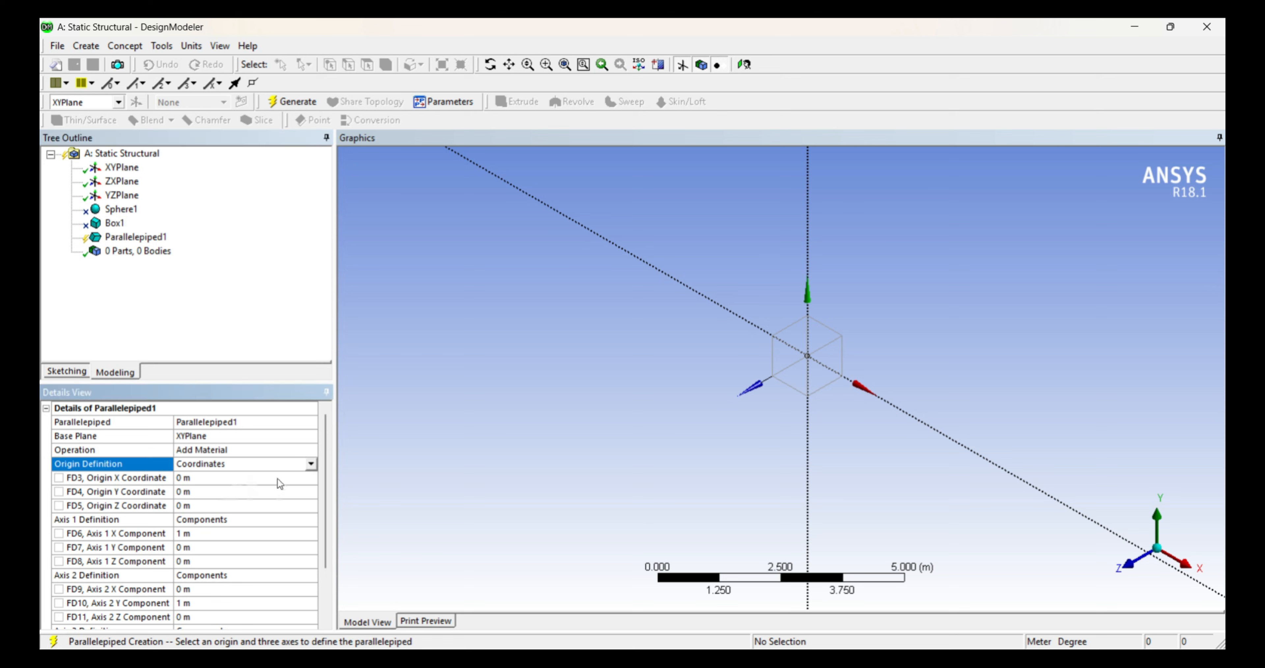
# - Set the parallelepiped's Axis 1 X component to 5 m, Axis 2 Y to 4 m and Axis 3 Z to 2 m, and generate it
pyautogui.moveTo(326, 444); pyautogui.dragTo(325, 494)
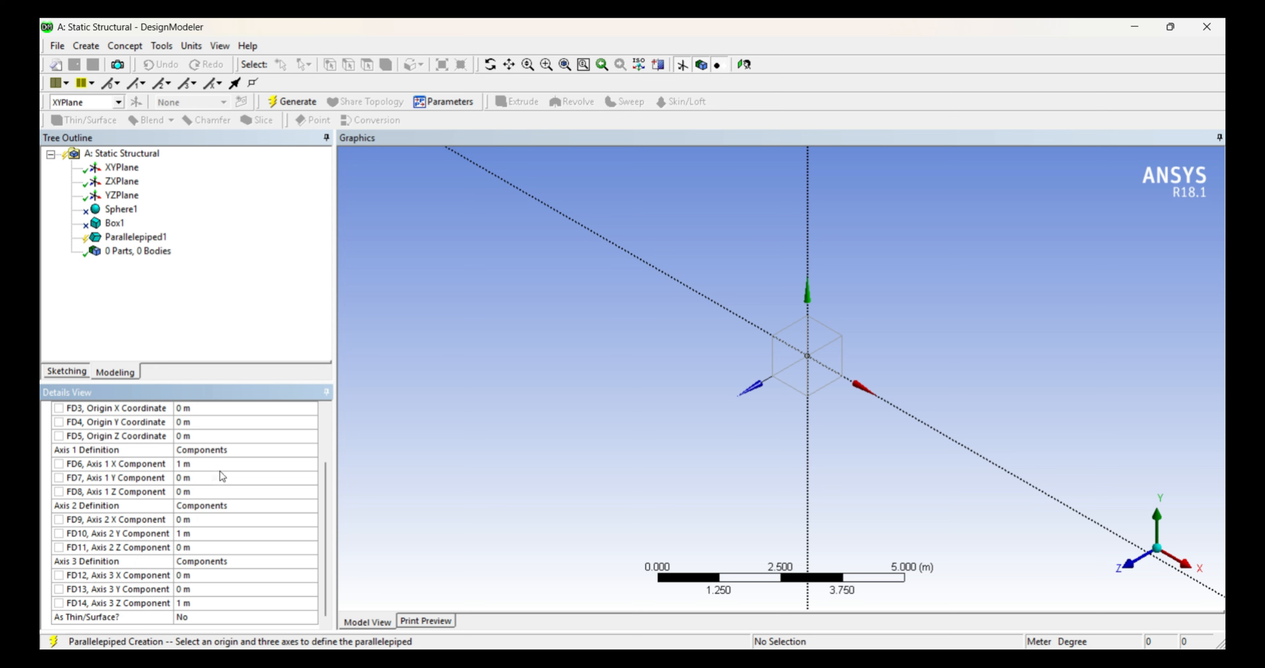
pyautogui.click(233, 463)
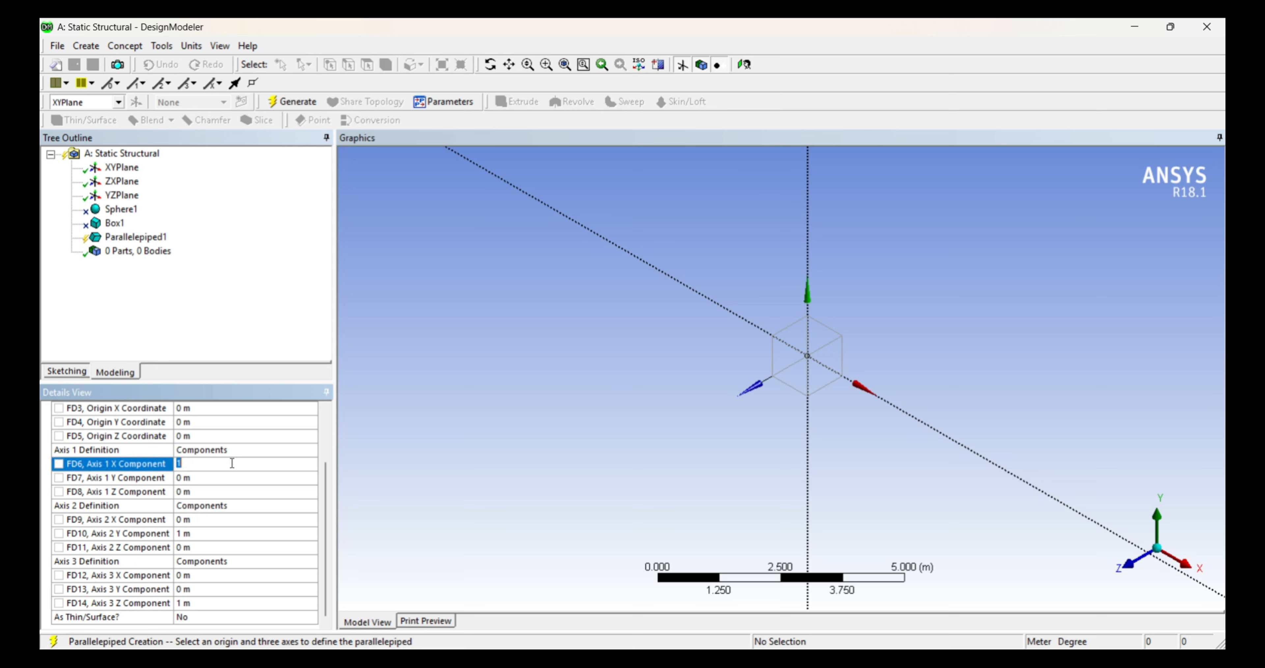
pyautogui.write('5')
pyautogui.click(210, 532)
pyautogui.write('4')
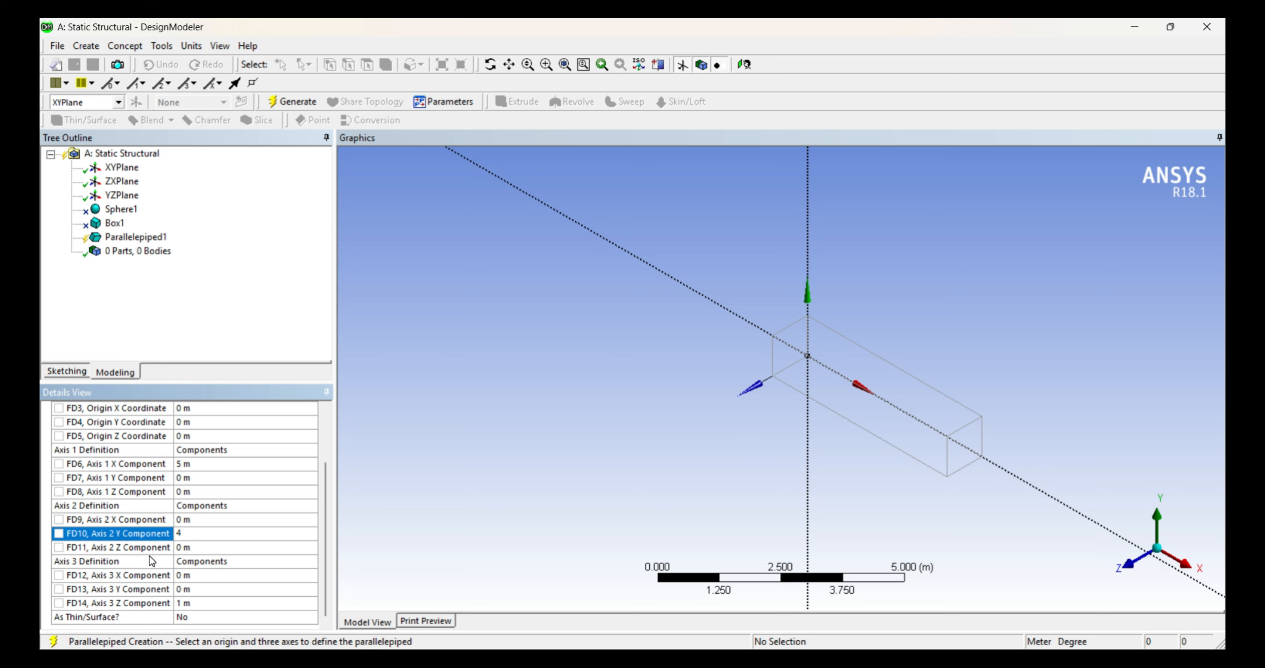
pyautogui.click(207, 602)
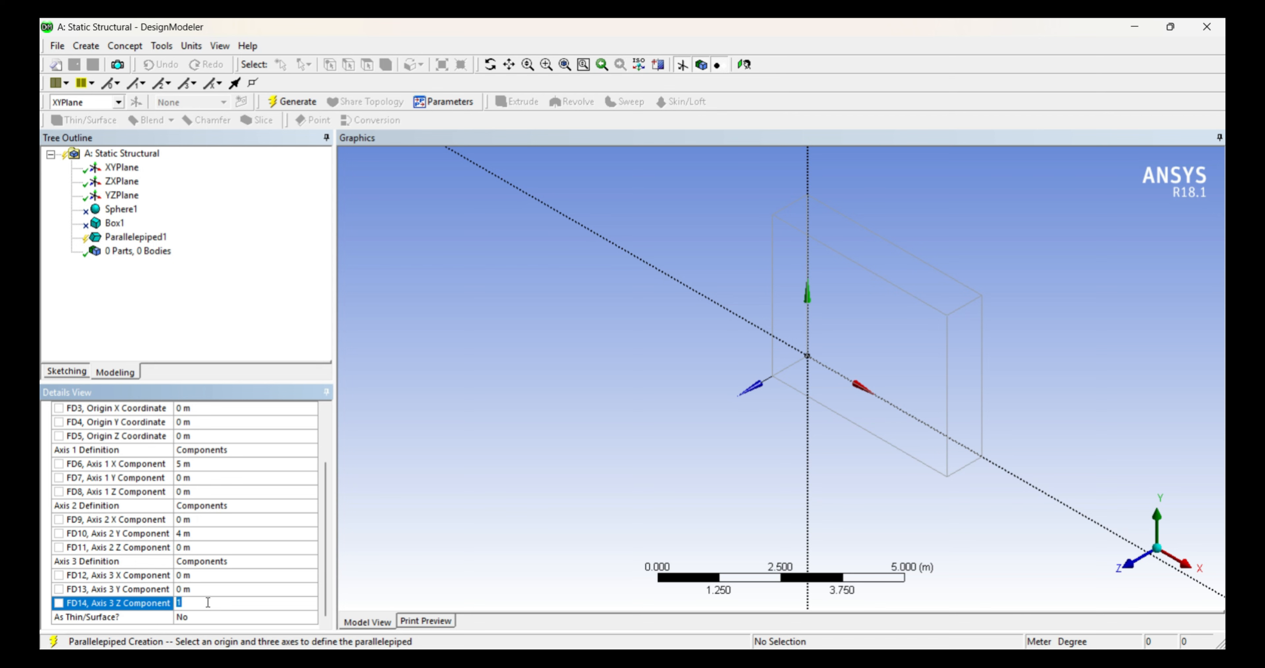
pyautogui.write('2')
pyautogui.click(300, 102)
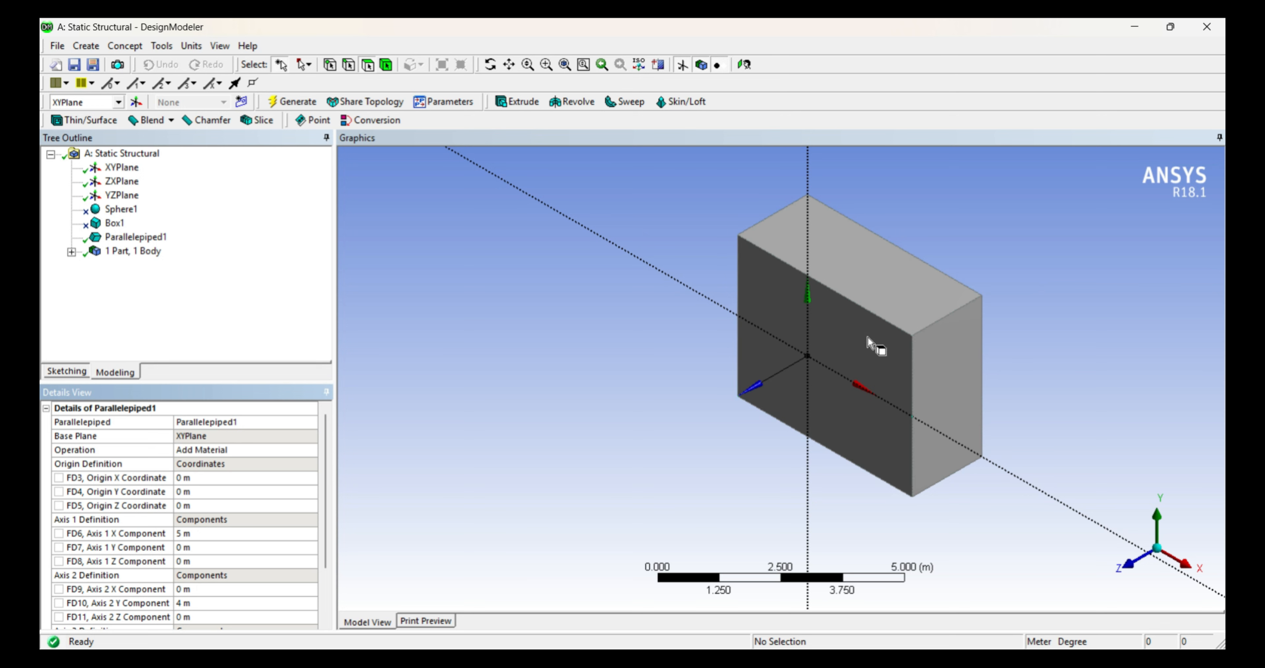
# - Make the parallelepiped a thin-walled body with an inner thickness of 0.5 m and regenerate it
pyautogui.scroll(-2, 329, 478)
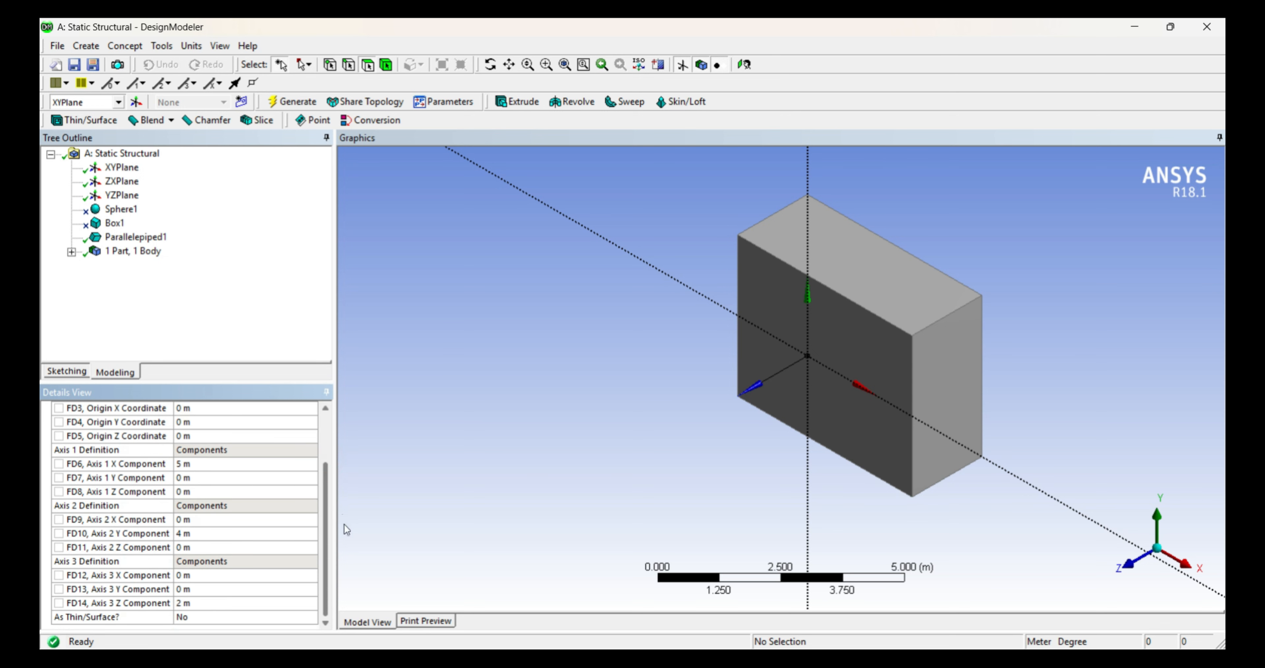
pyautogui.click(199, 617)
pyautogui.click(314, 618)
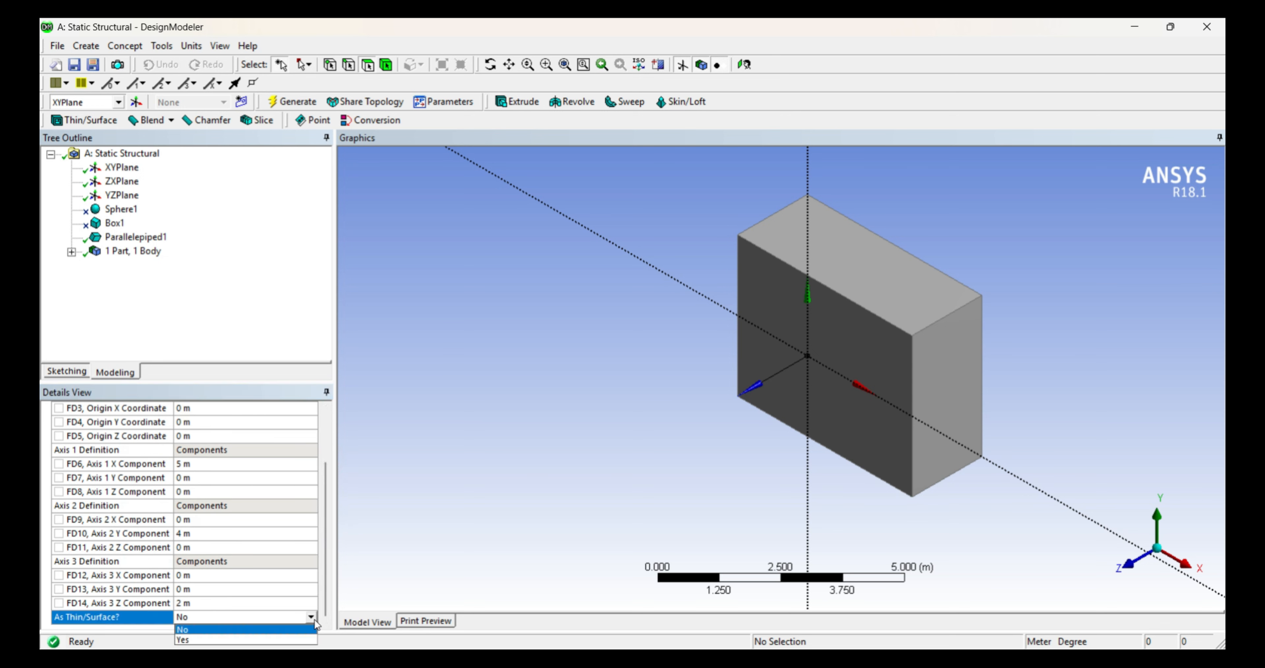
pyautogui.click(294, 637)
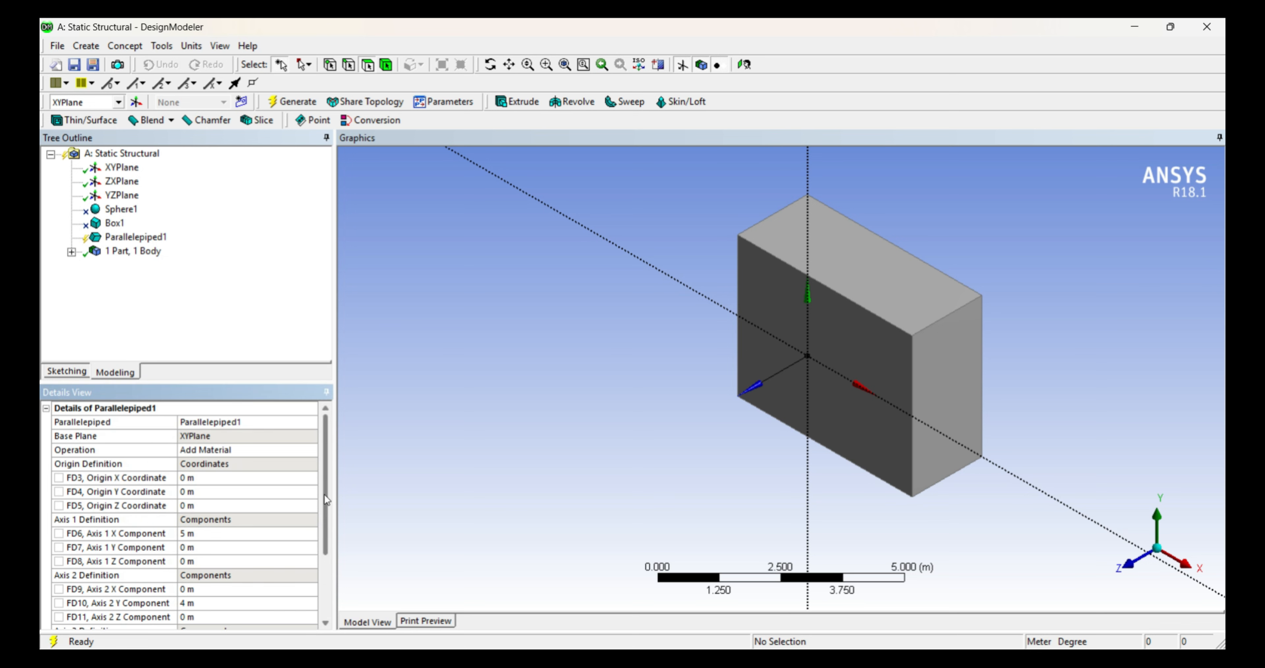
pyautogui.scroll(-3, 325, 494)
pyautogui.click(300, 601)
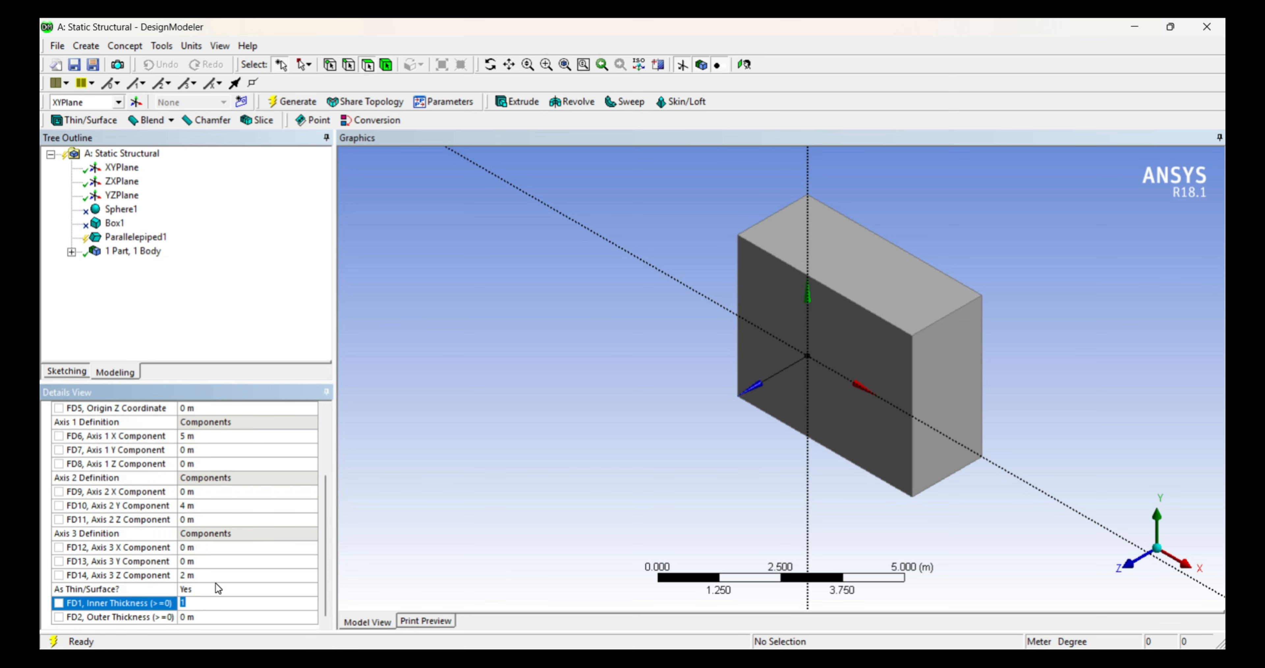
pyautogui.write('0.5')
pyautogui.click(317, 103)
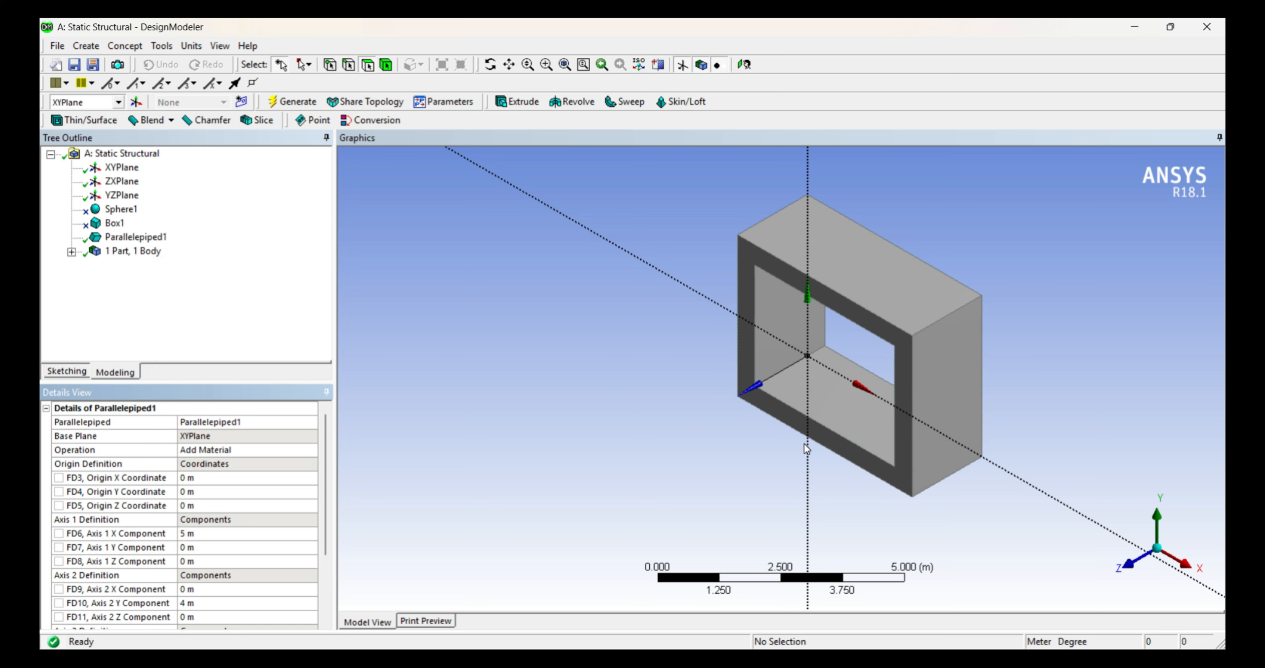
# - Suppress the parallelepiped feature so that its body is removed from the model
pyautogui.click(232, 316)
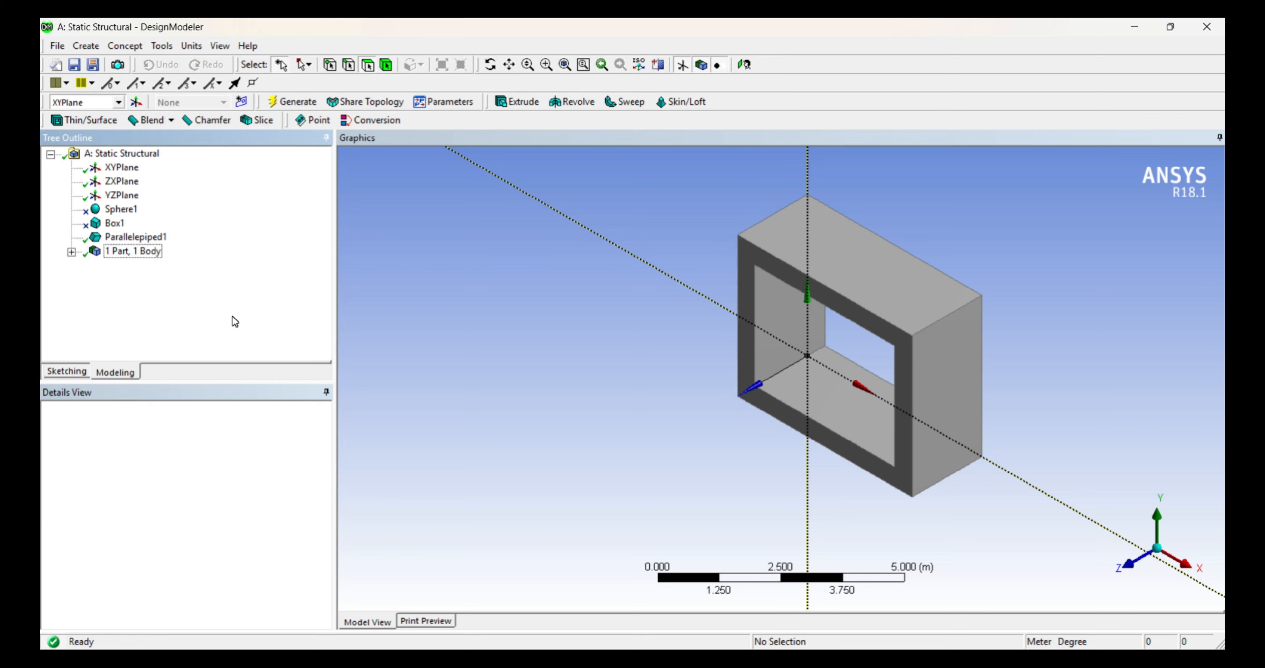
pyautogui.click(156, 239)
pyautogui.rightClick(157, 240)
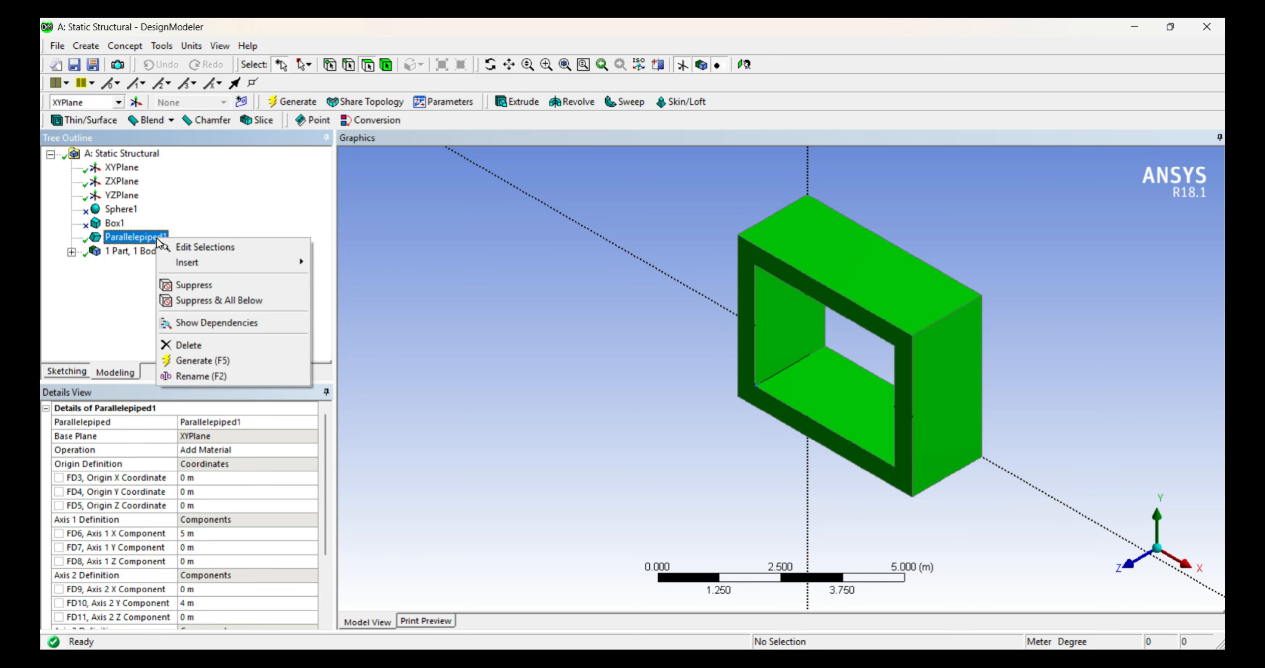
pyautogui.click(225, 286)
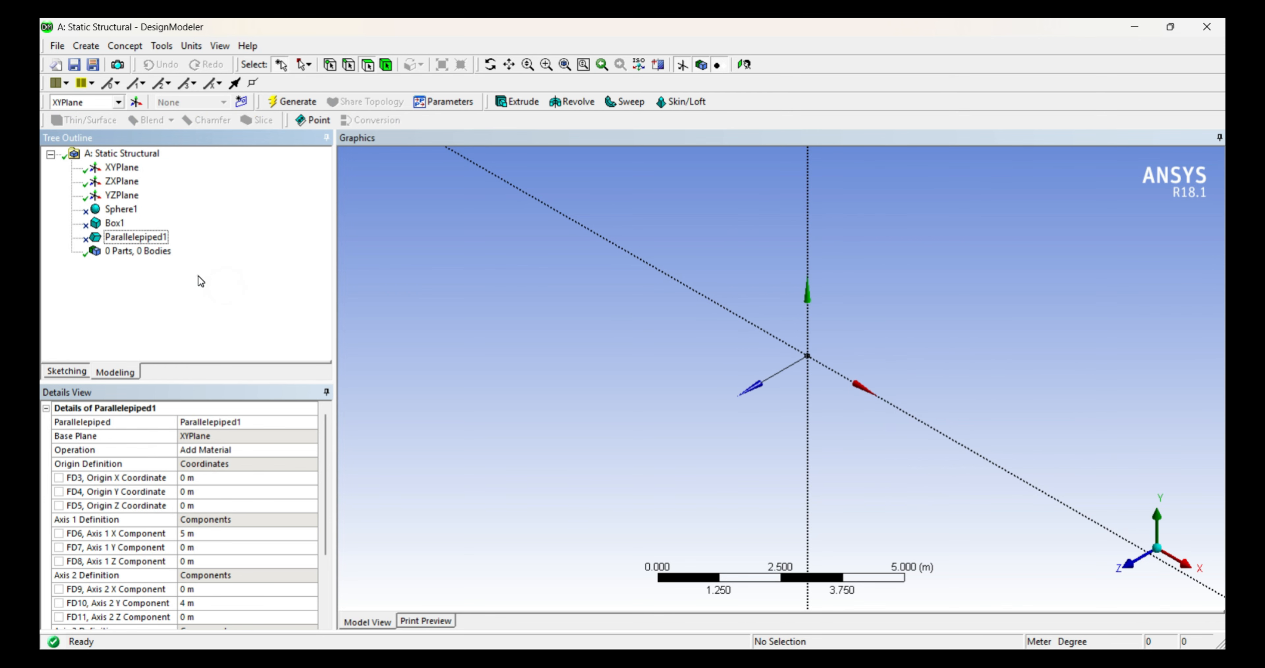
# - Add a cylinder primitive on the XY plane with an axis Z component of 6 m and a radius of 3 m, and generate it
pyautogui.click(94, 47)
pyautogui.moveTo(200, 364)
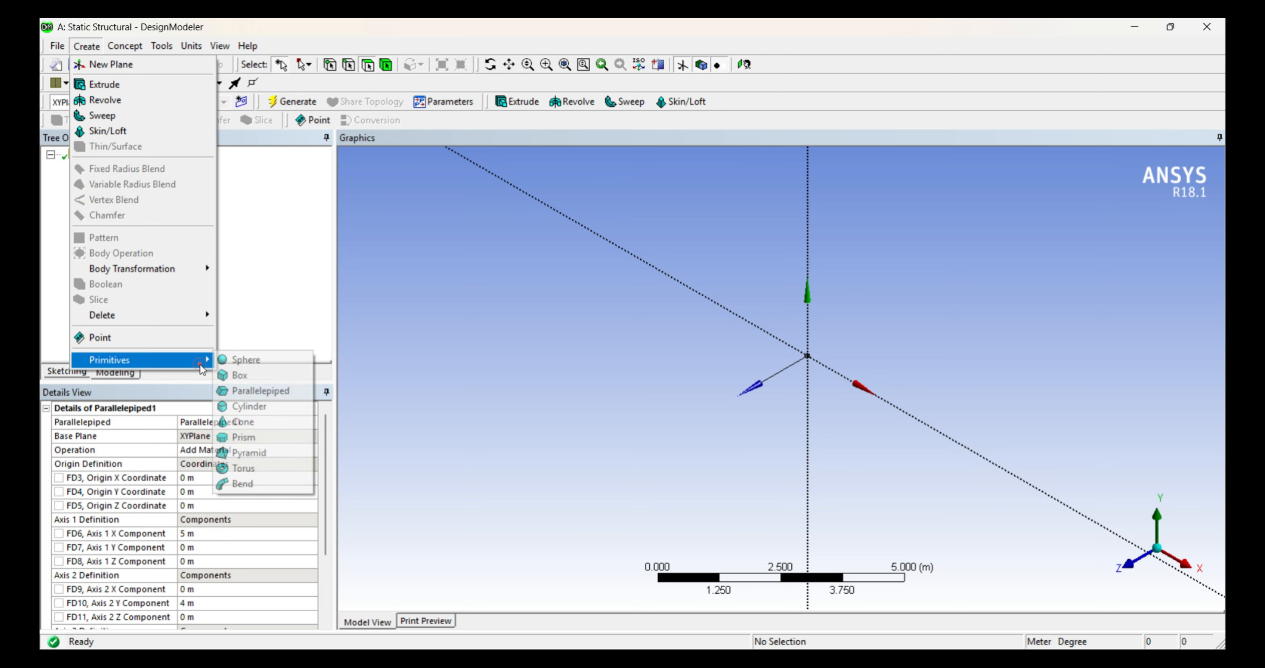
pyautogui.click(284, 405)
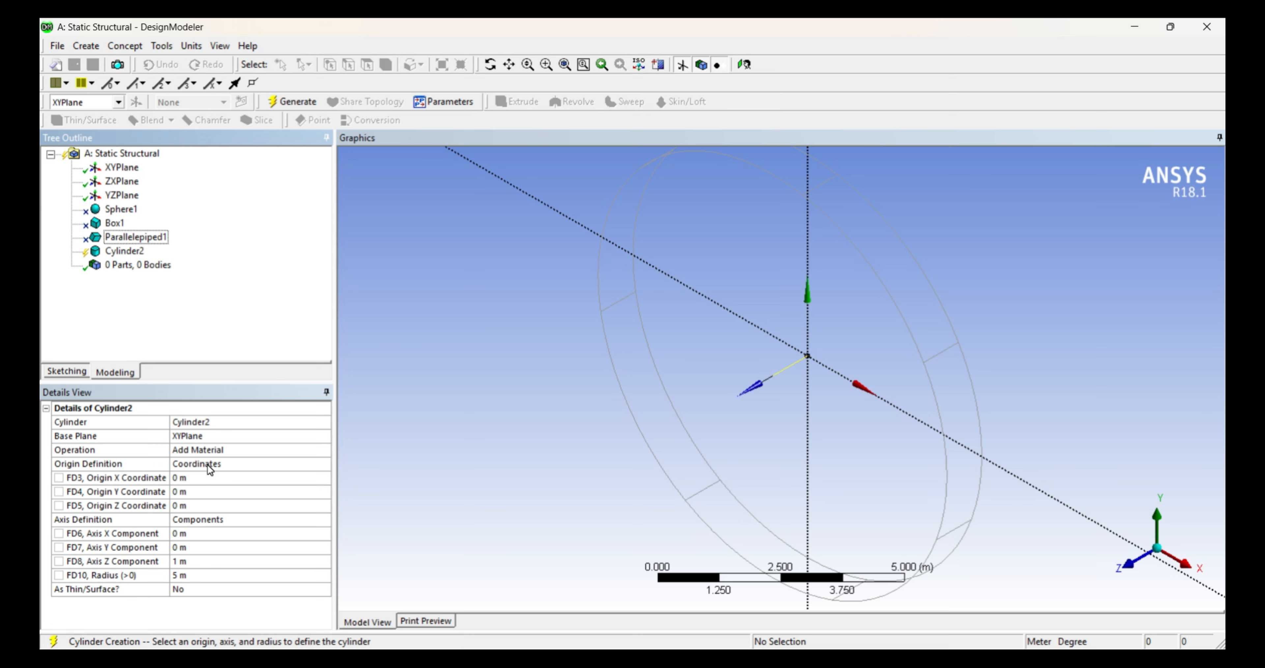
pyautogui.click(207, 532)
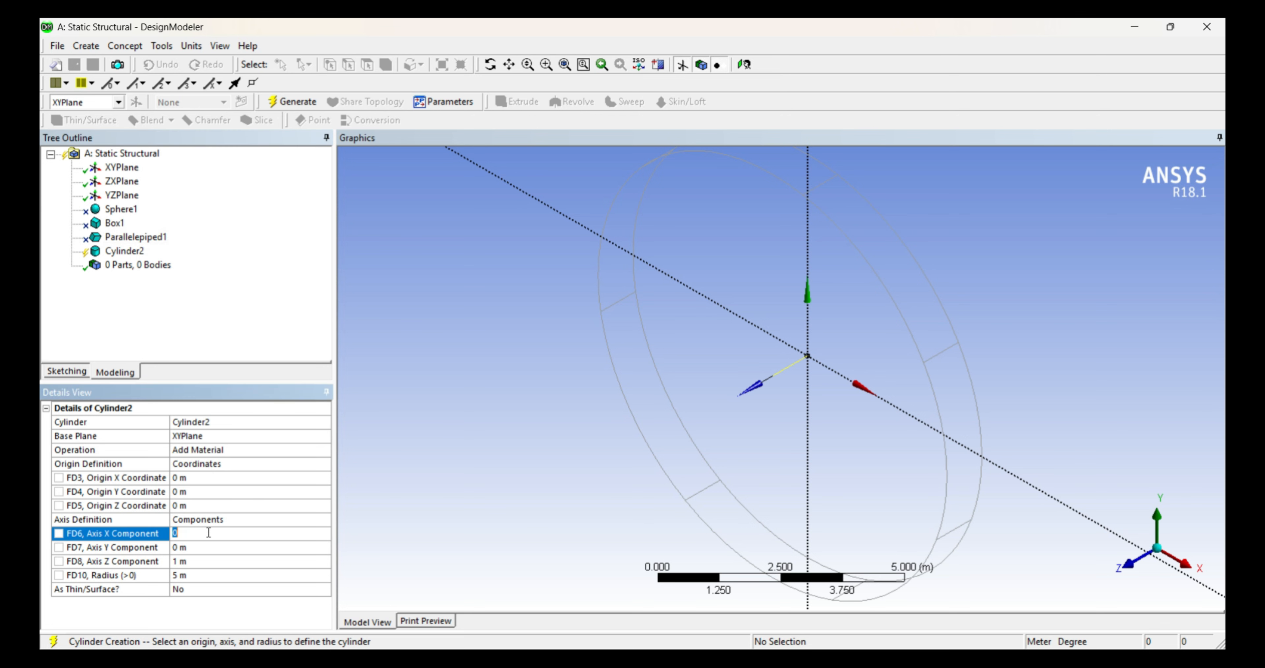
pyautogui.click(214, 576)
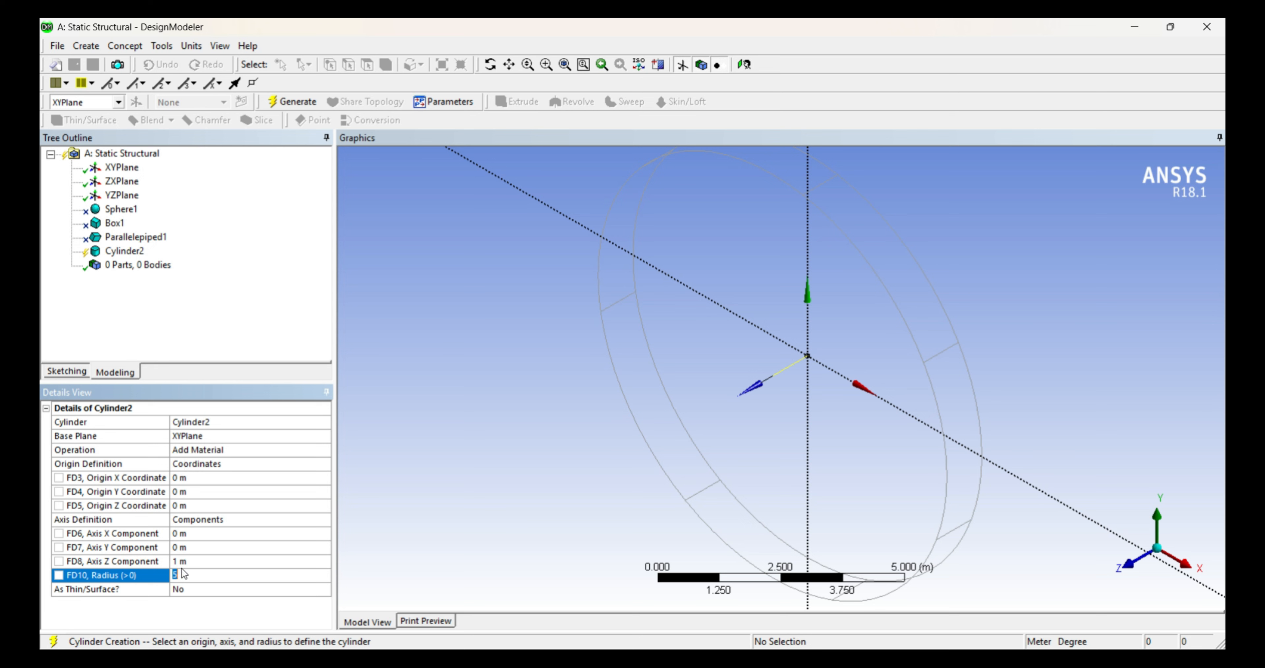
pyautogui.click(206, 561)
pyautogui.write('6')
pyautogui.click(209, 573)
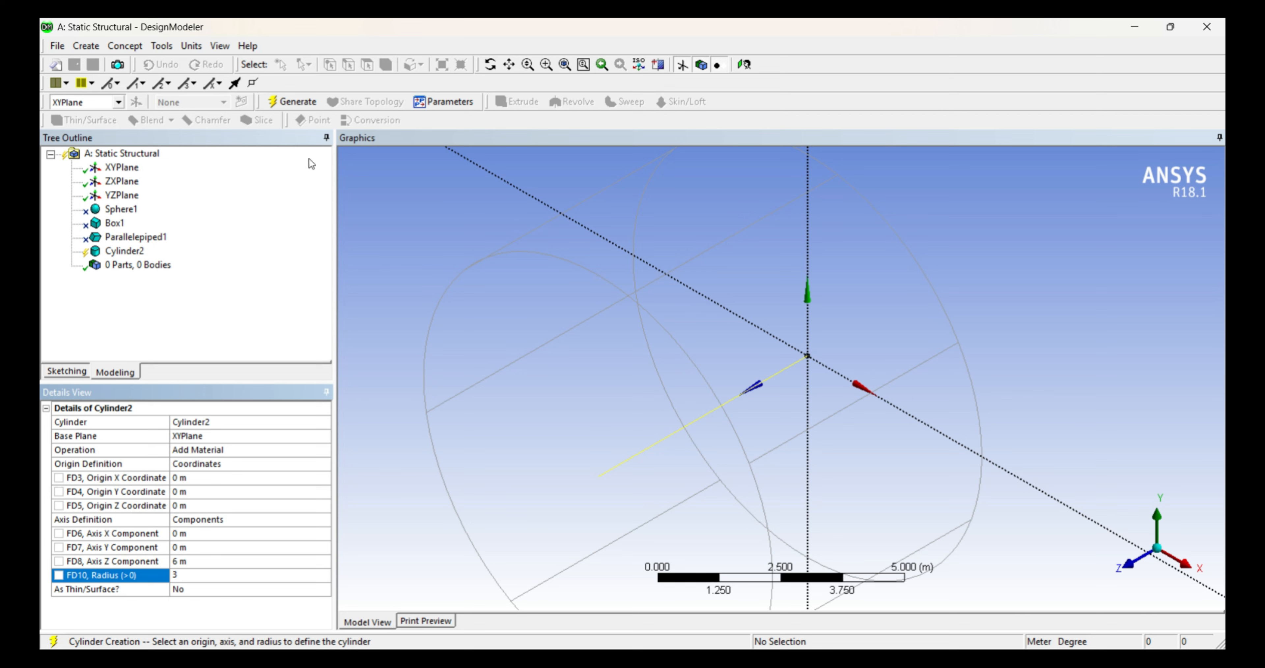
pyautogui.click(295, 101)
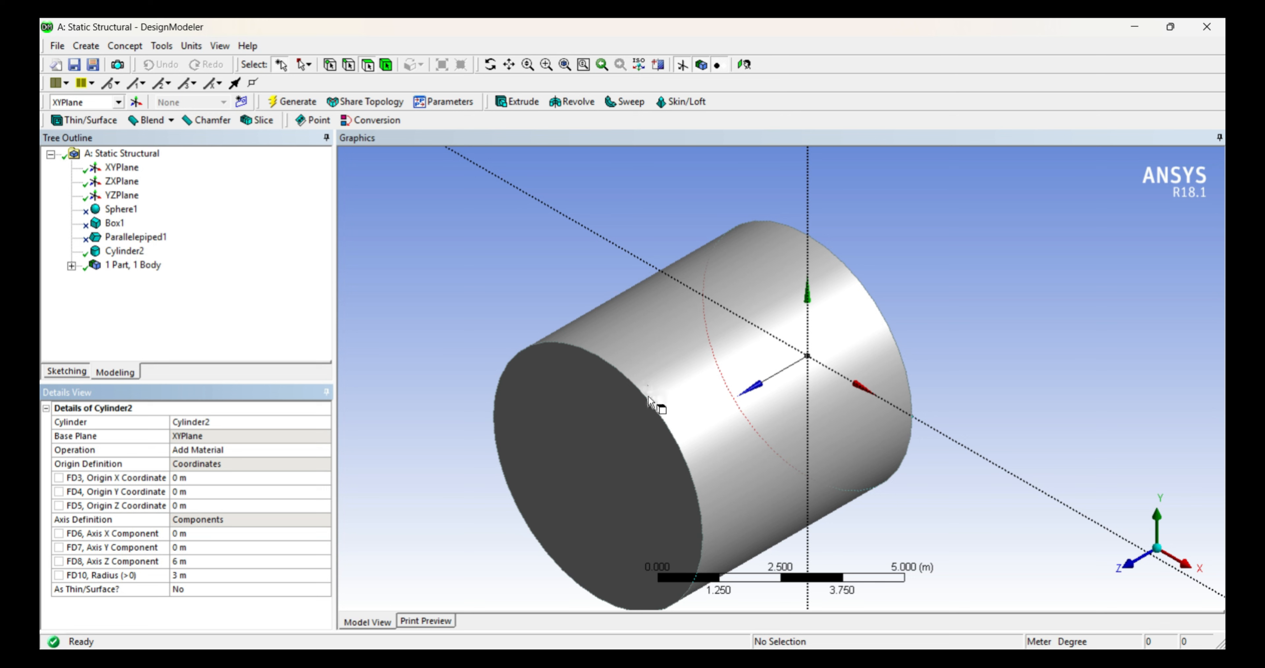
# - Make the cylinder a thin-walled body with an inner thickness of 0.5 m and regenerate it
pyautogui.click(310, 590)
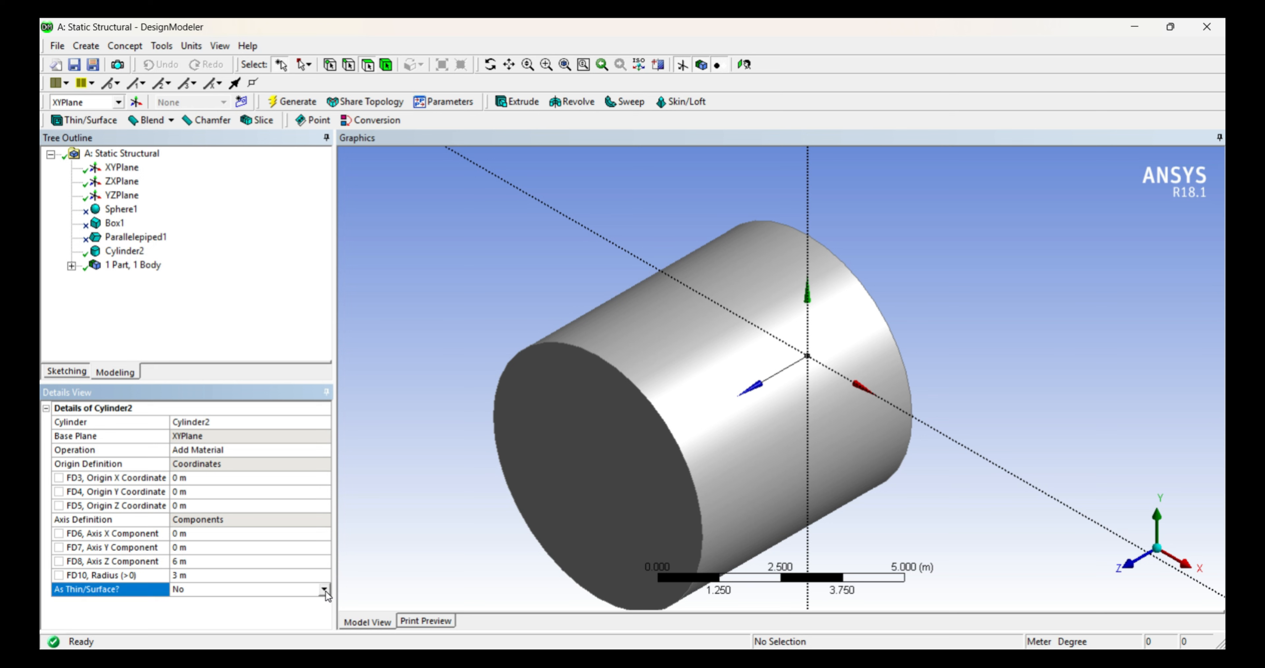
pyautogui.click(324, 589)
pyautogui.click(319, 611)
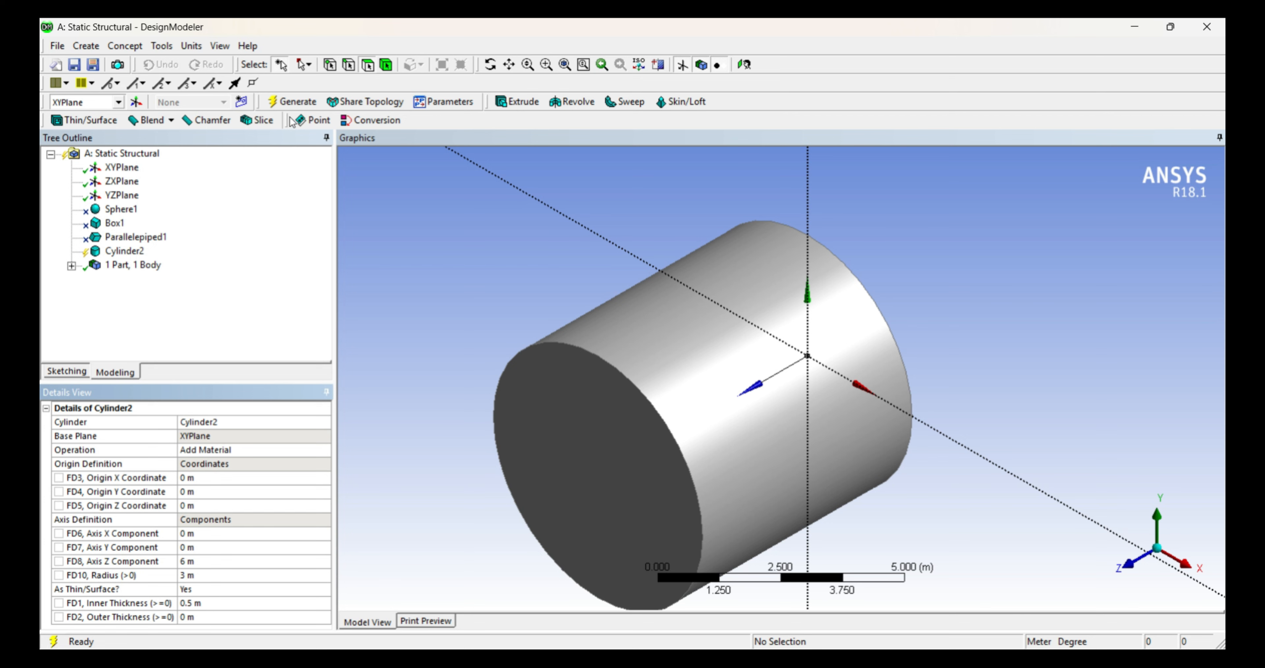
pyautogui.click(296, 105)
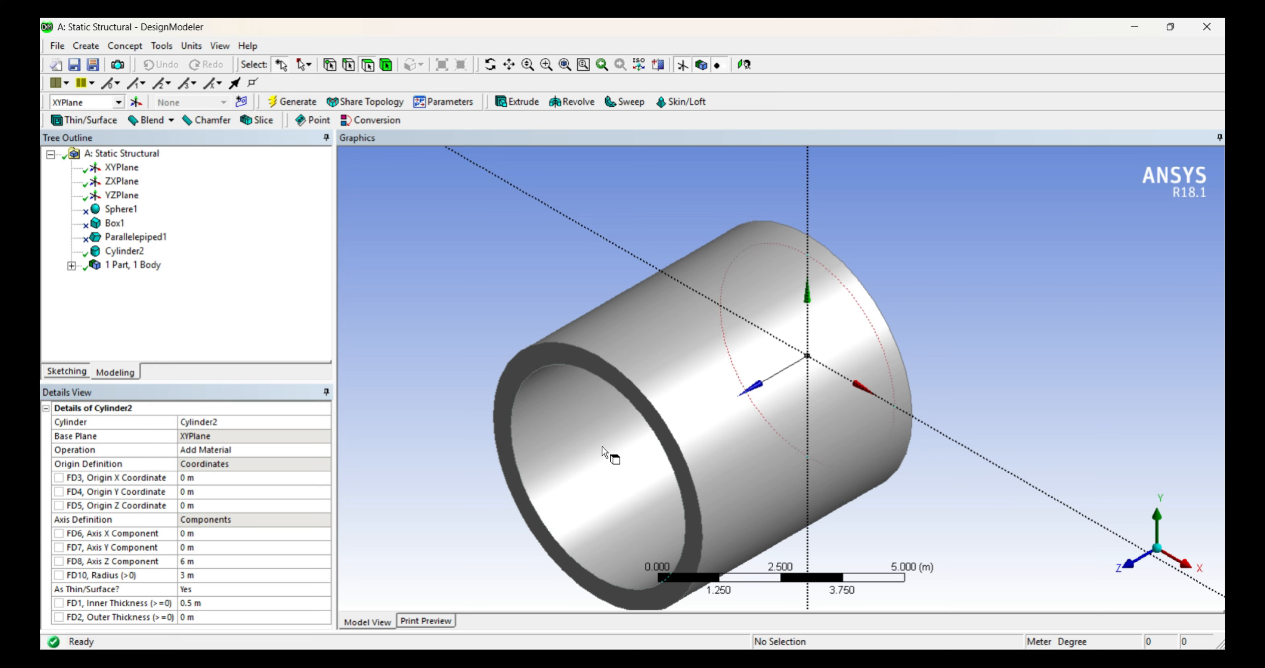
# - Suppress the cylinder feature so that its body is removed from the model
pyautogui.click(133, 252)
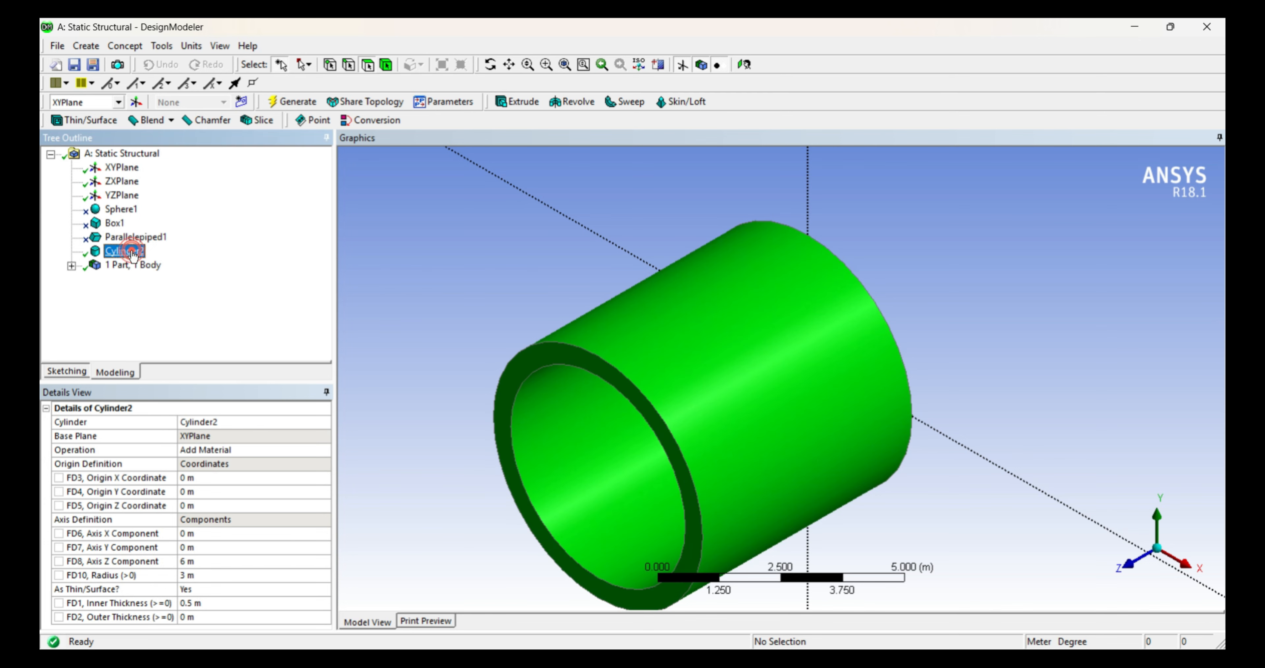
pyautogui.rightClick(134, 253)
pyautogui.click(159, 297)
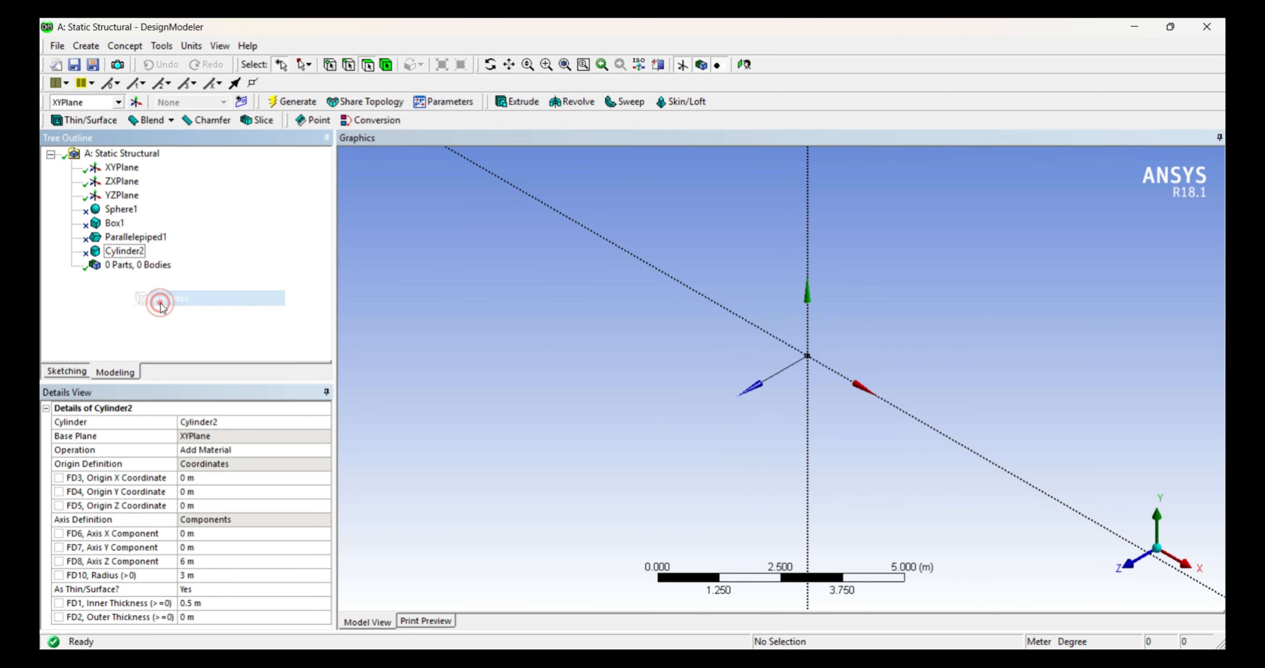
# - Add a cone primitive on the XY plane with an axis Z component of 6 m and a base radius of 3 m, and generate it
pyautogui.click(87, 46)
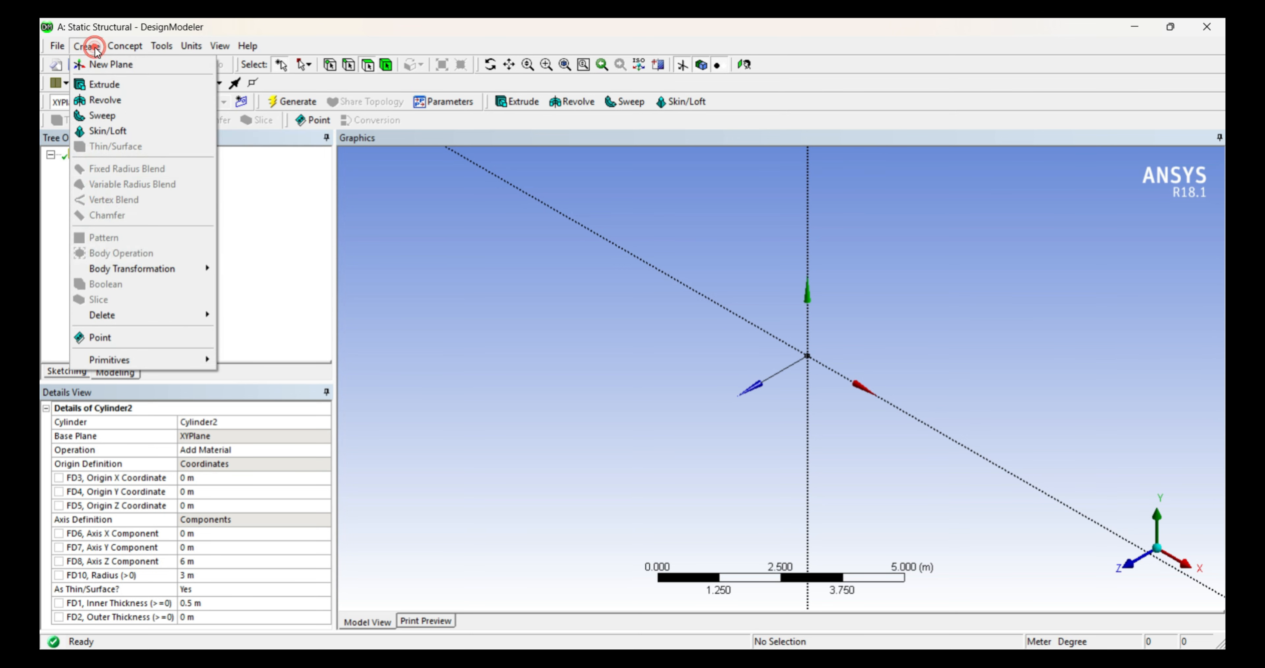
pyautogui.moveTo(169, 360)
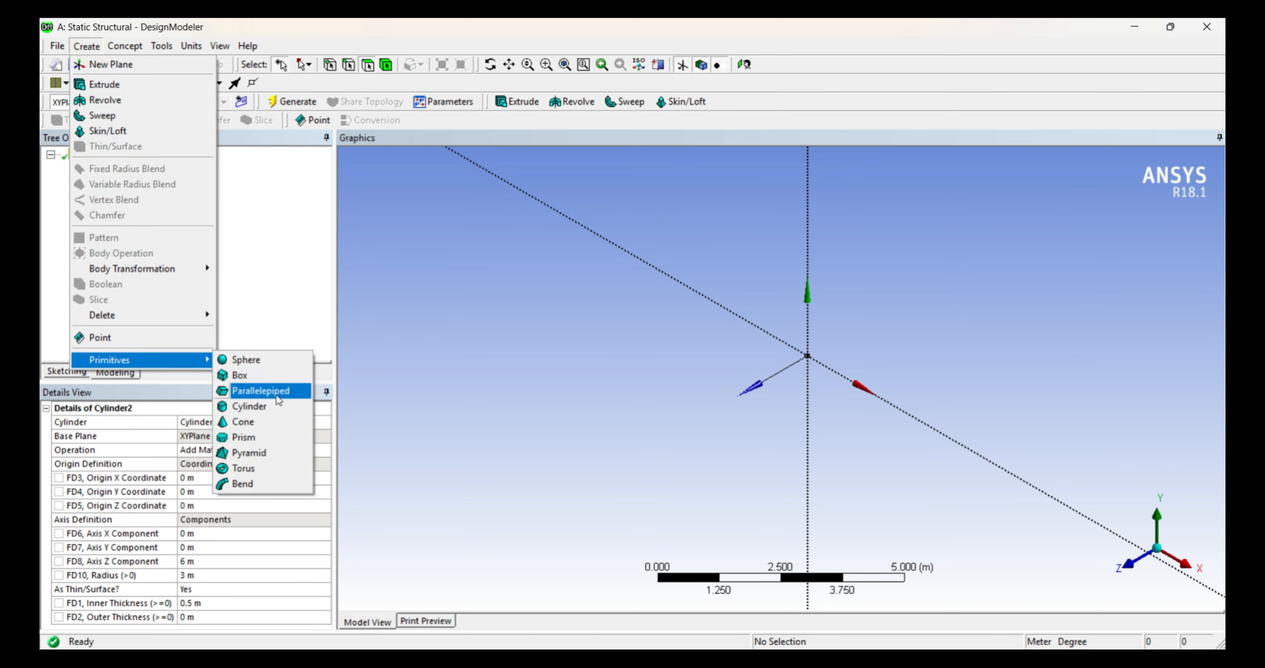
pyautogui.click(281, 421)
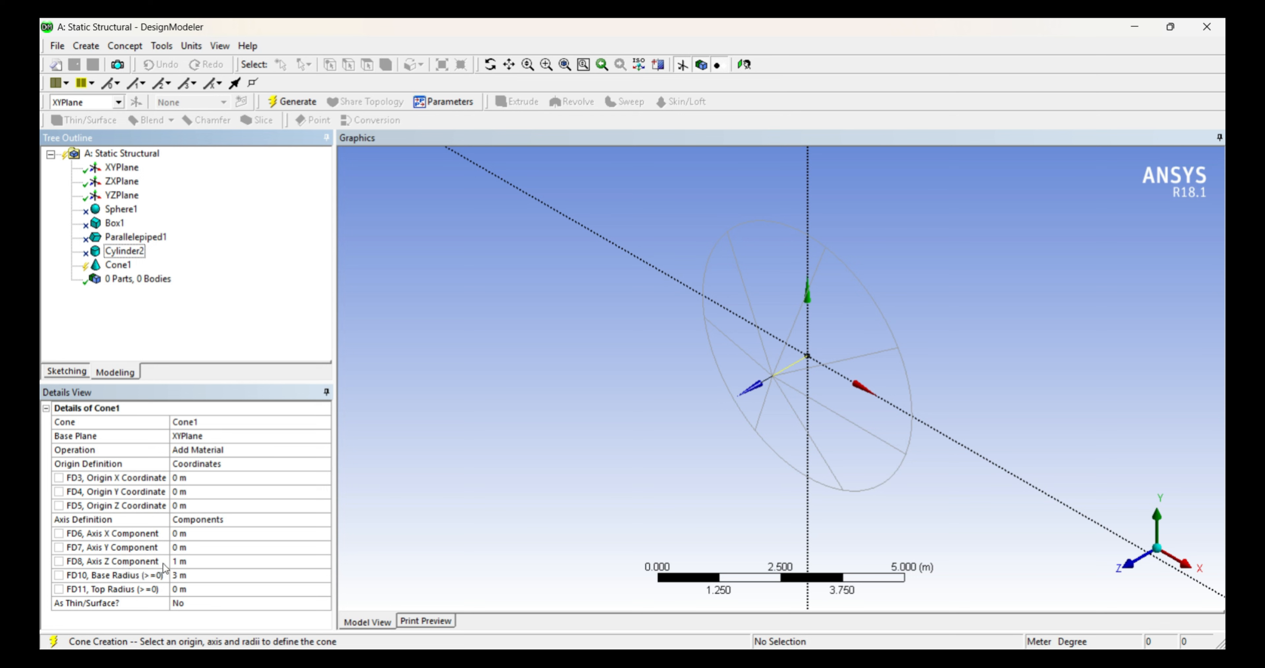
pyautogui.click(199, 560)
pyautogui.write('6')
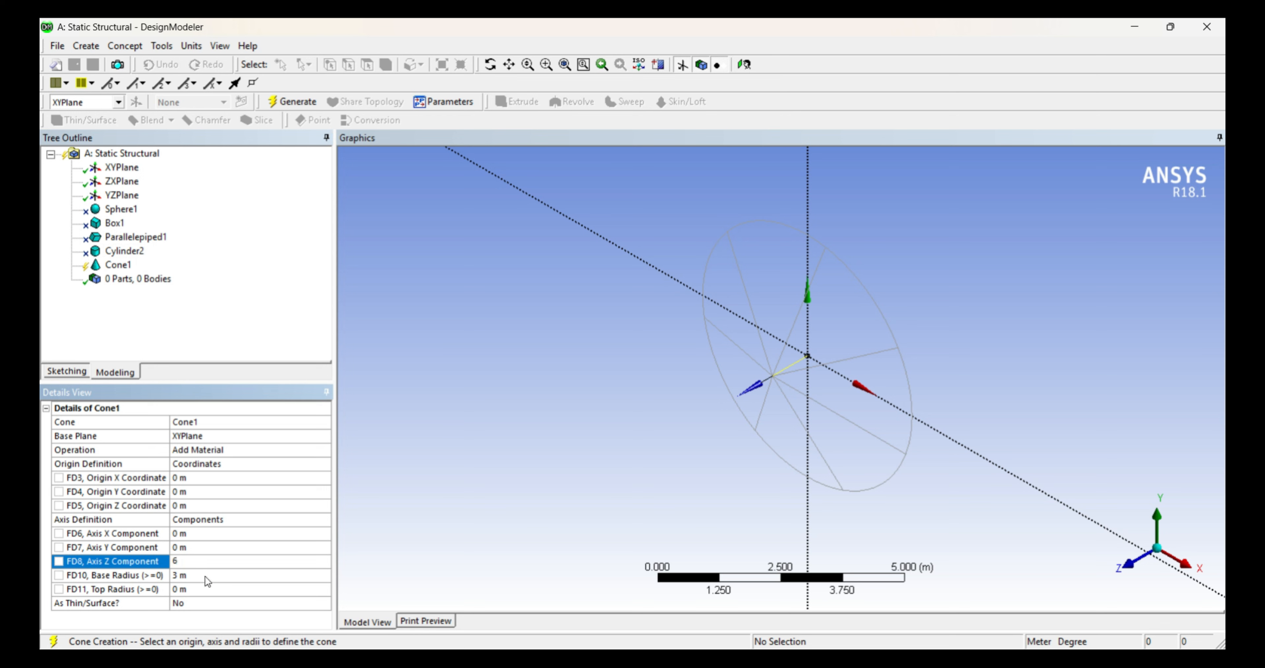
pyautogui.click(315, 103)
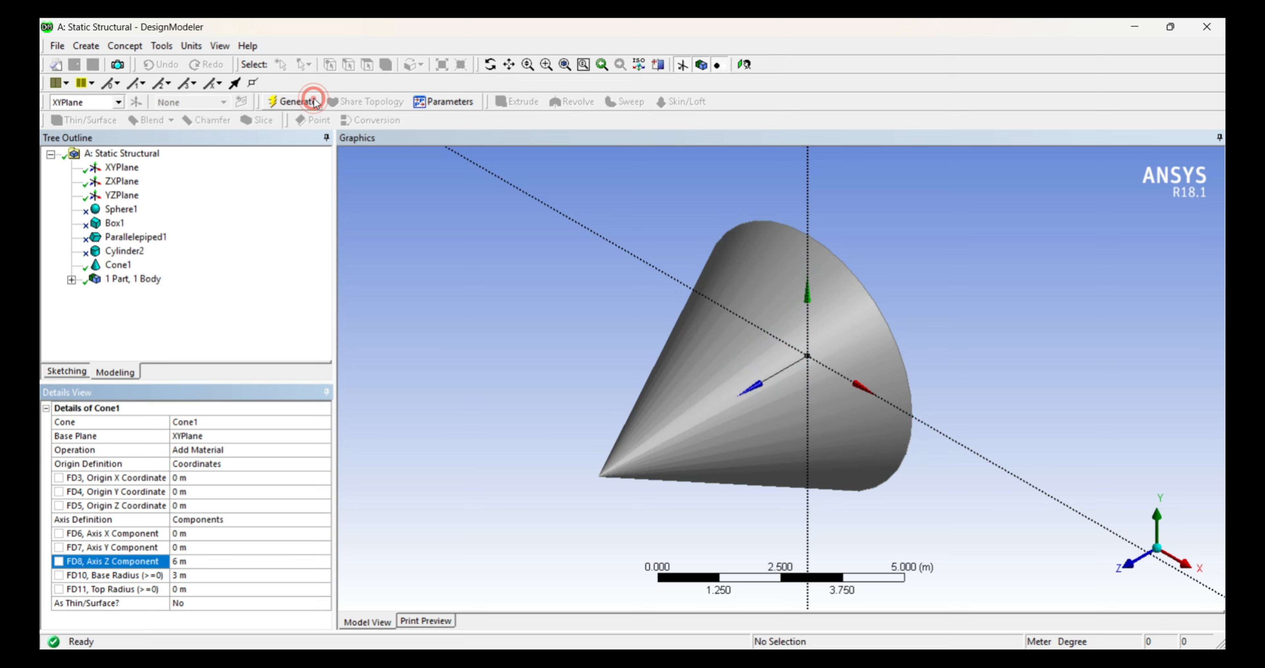
# - Try a top radius of 1 m on the pointed cone and regenerate it as a truncated cone
pyautogui.moveTo(729, 516); pyautogui.dragTo(694, 463, button='middle')
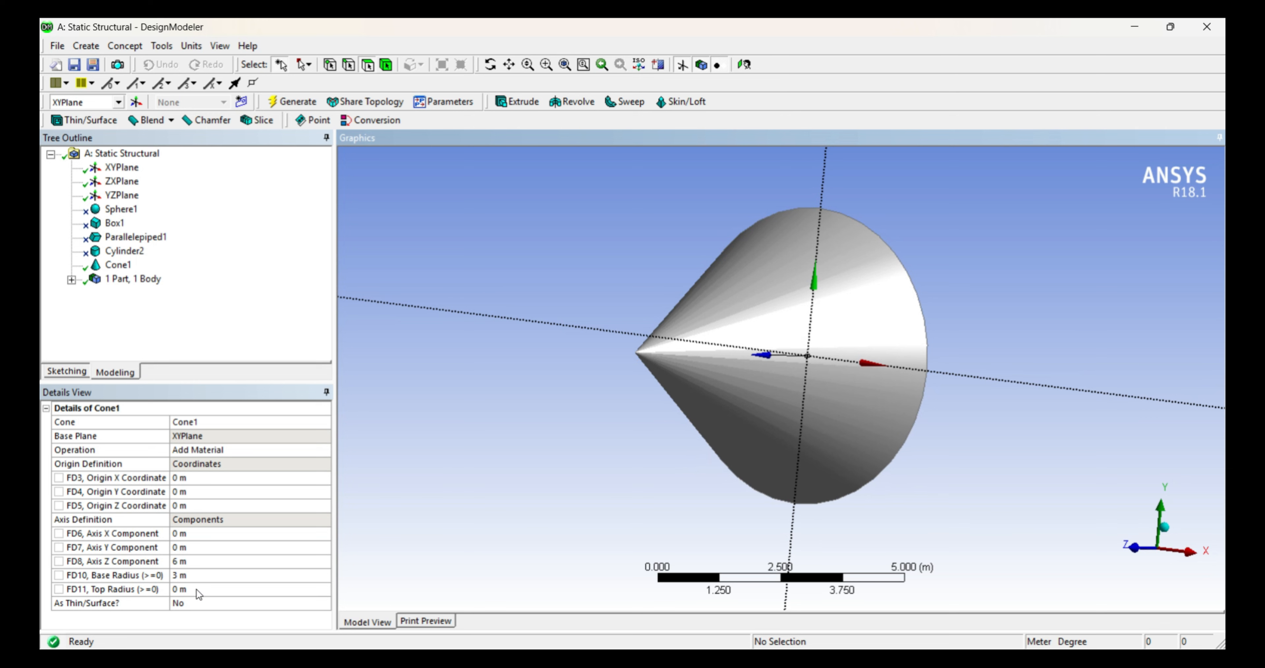
pyautogui.click(205, 589)
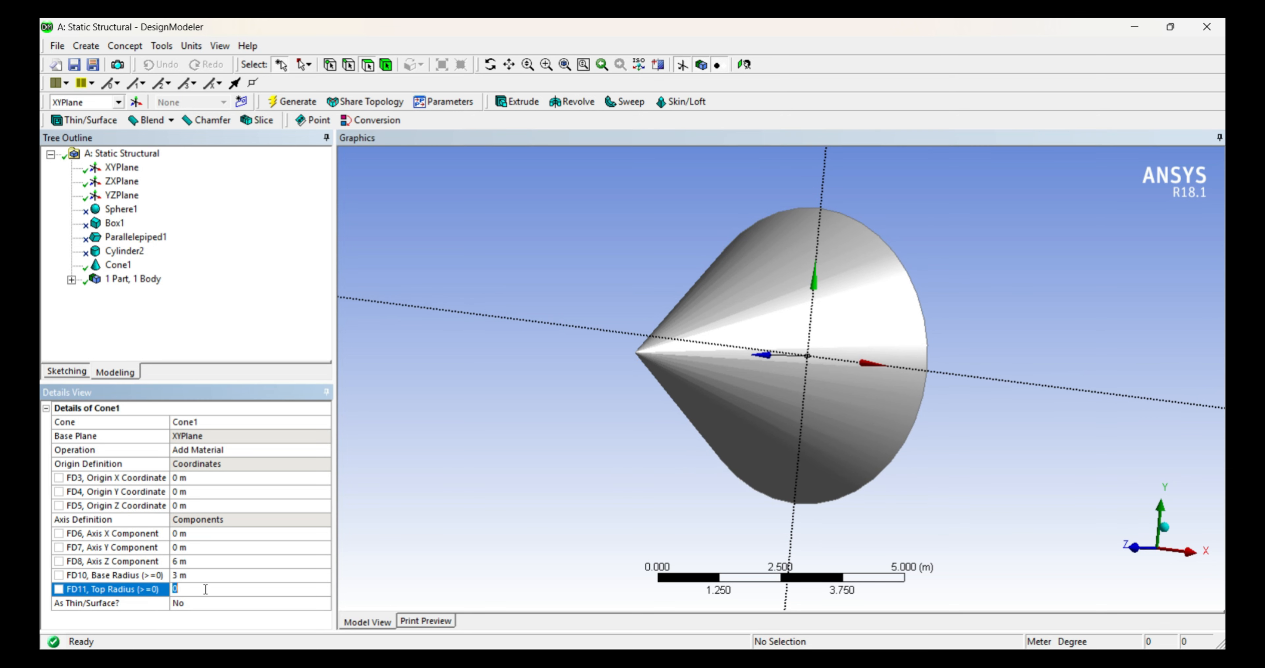
pyautogui.write('1')
pyautogui.click(312, 102)
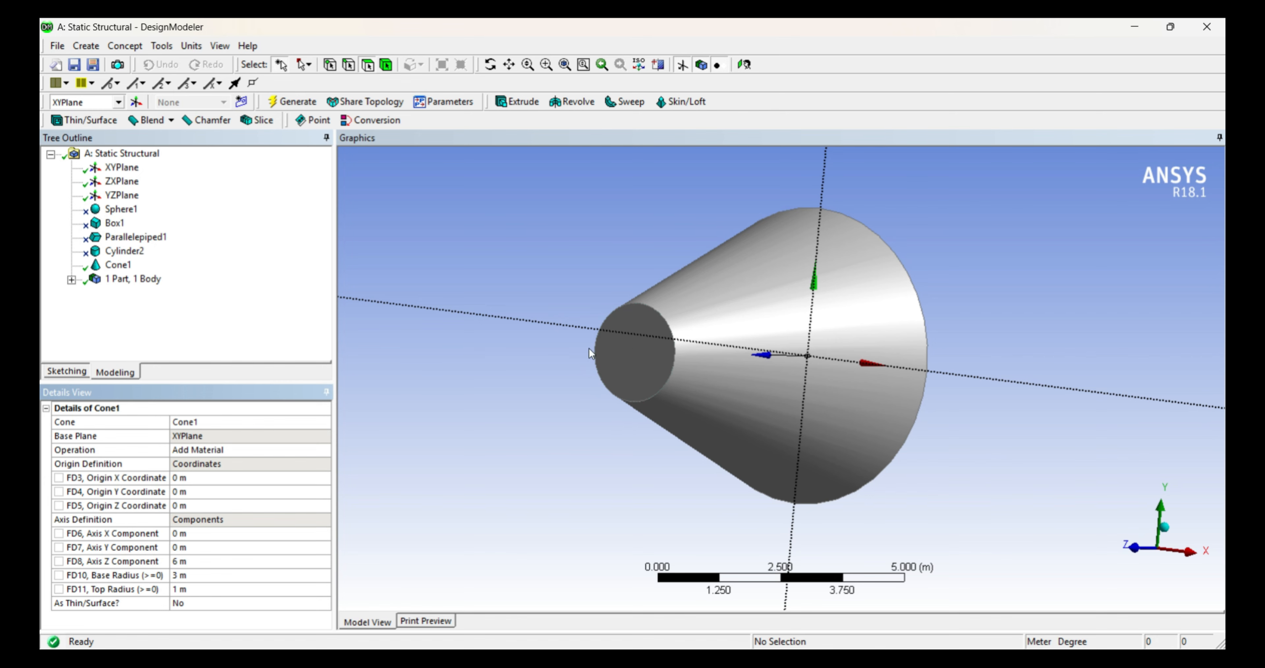
# - Set the cone's top radius back to 1 m and regenerate the body
pyautogui.moveTo(694, 455); pyautogui.dragTo(698, 430, button='middle')
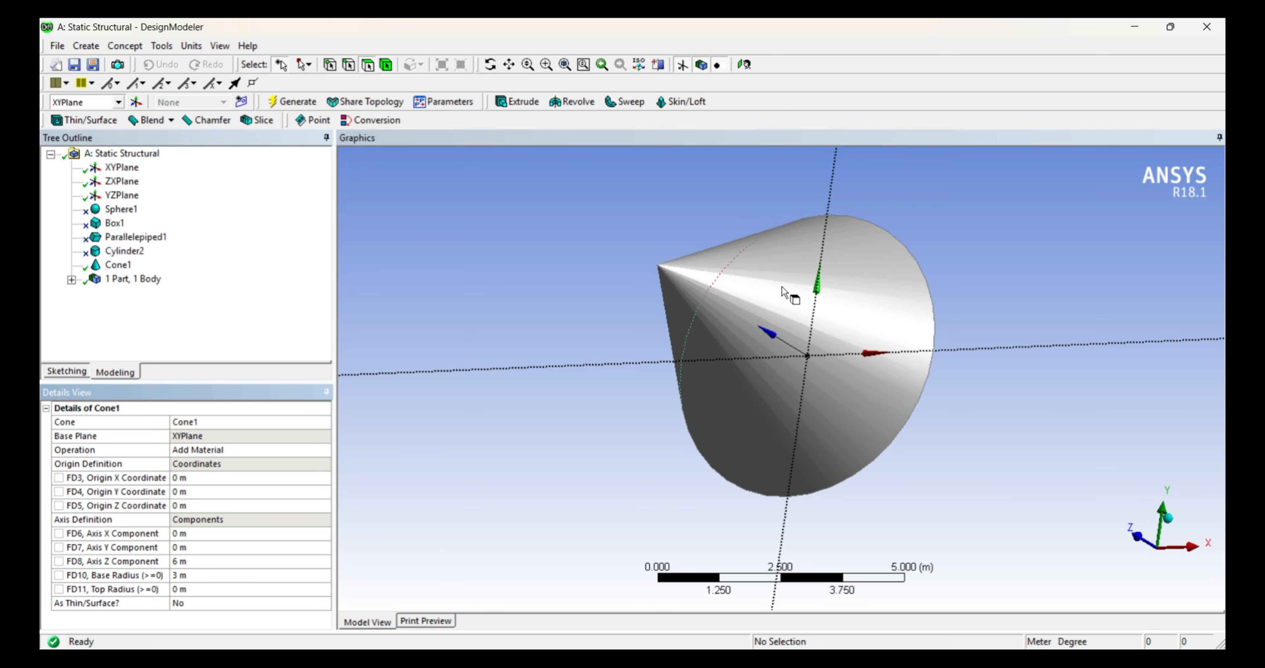
pyautogui.click(233, 589)
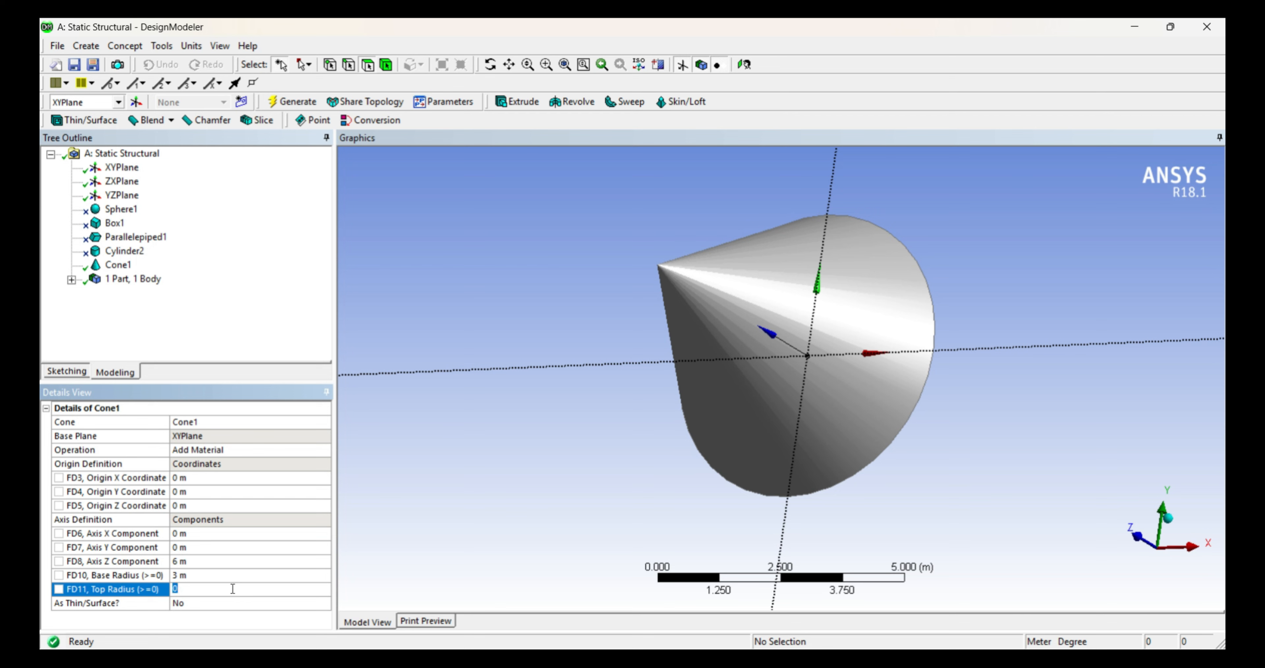
pyautogui.write('1')
pyautogui.click(293, 101)
pyautogui.moveTo(644, 393); pyautogui.dragTo(663, 410, button='middle')
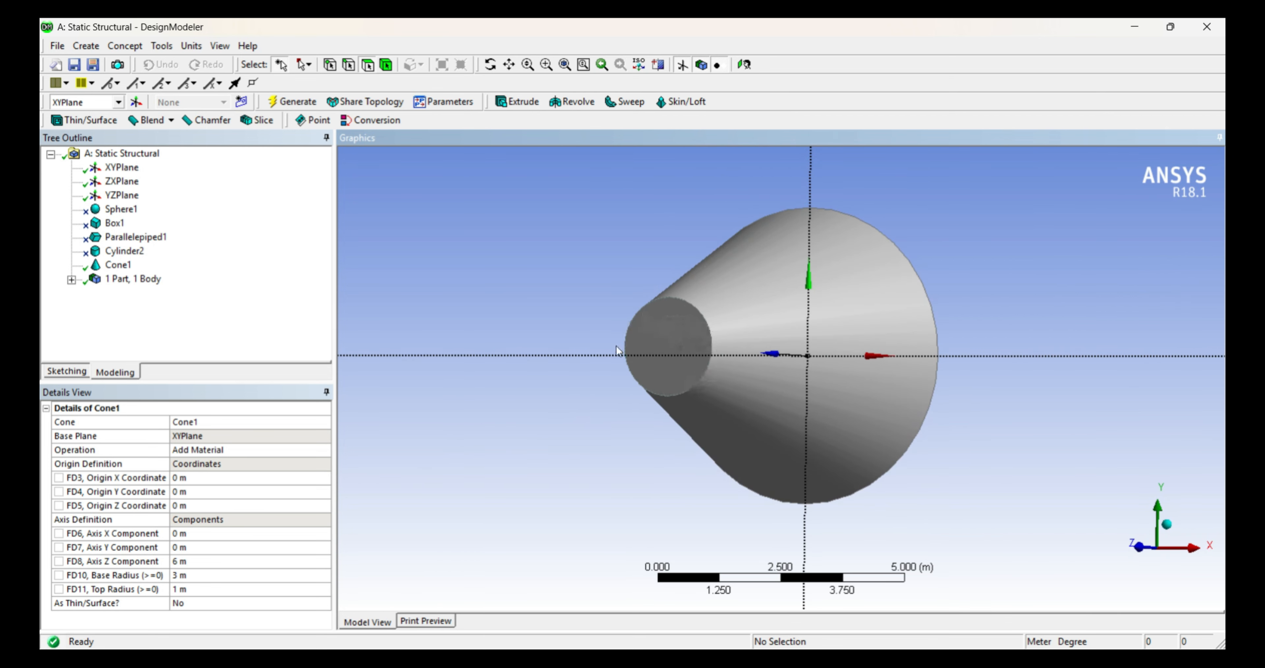
# - Make the truncated cone a thin-walled body with an inner thickness of 0.5 m and regenerate it
pyautogui.click(306, 603)
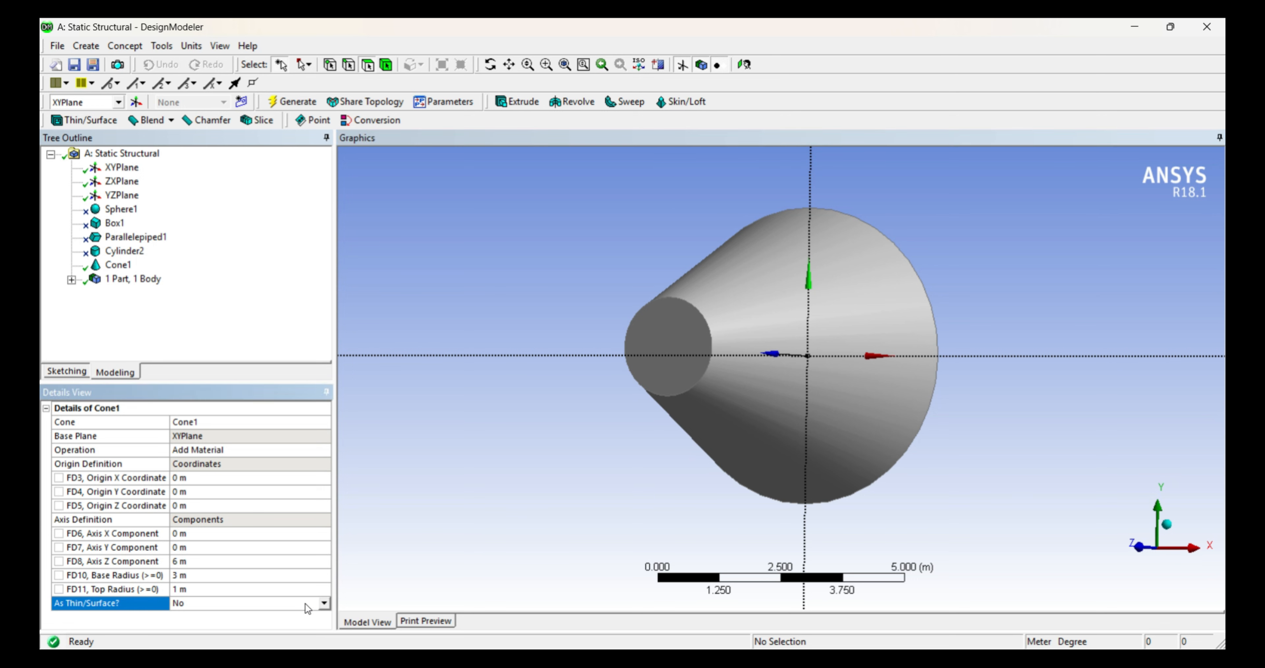
pyautogui.click(326, 602)
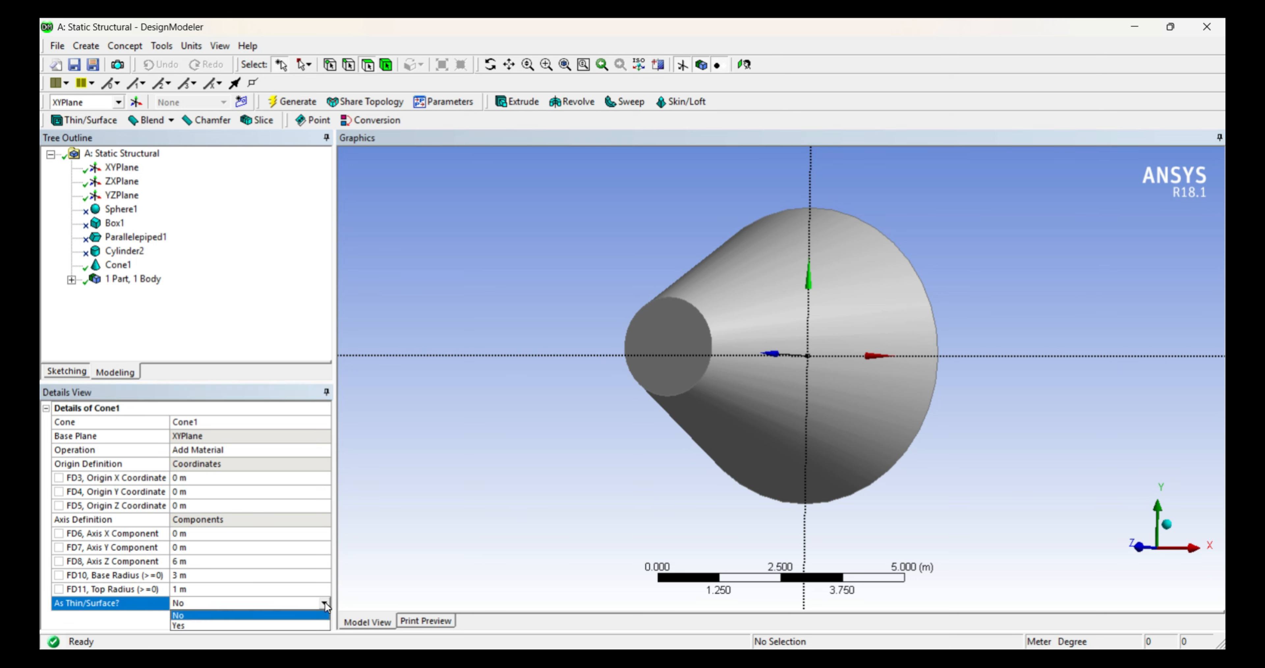
pyautogui.click(317, 625)
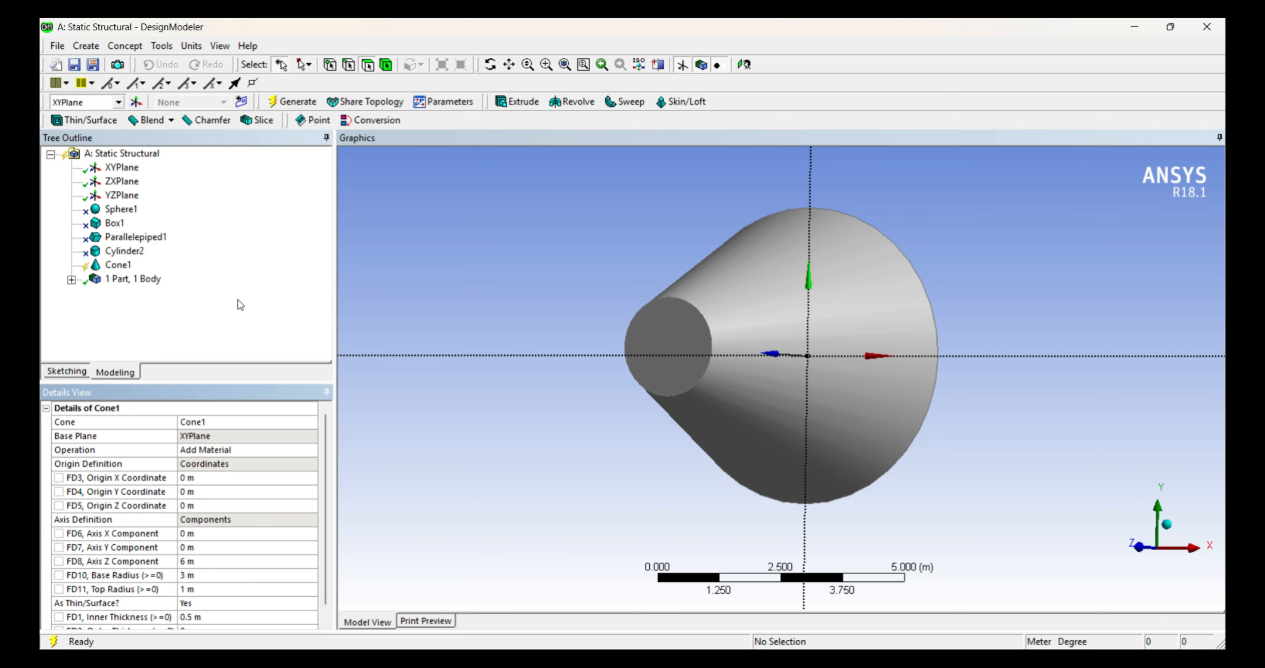
pyautogui.click(298, 104)
pyautogui.moveTo(734, 378); pyautogui.dragTo(394, 314, button='middle')
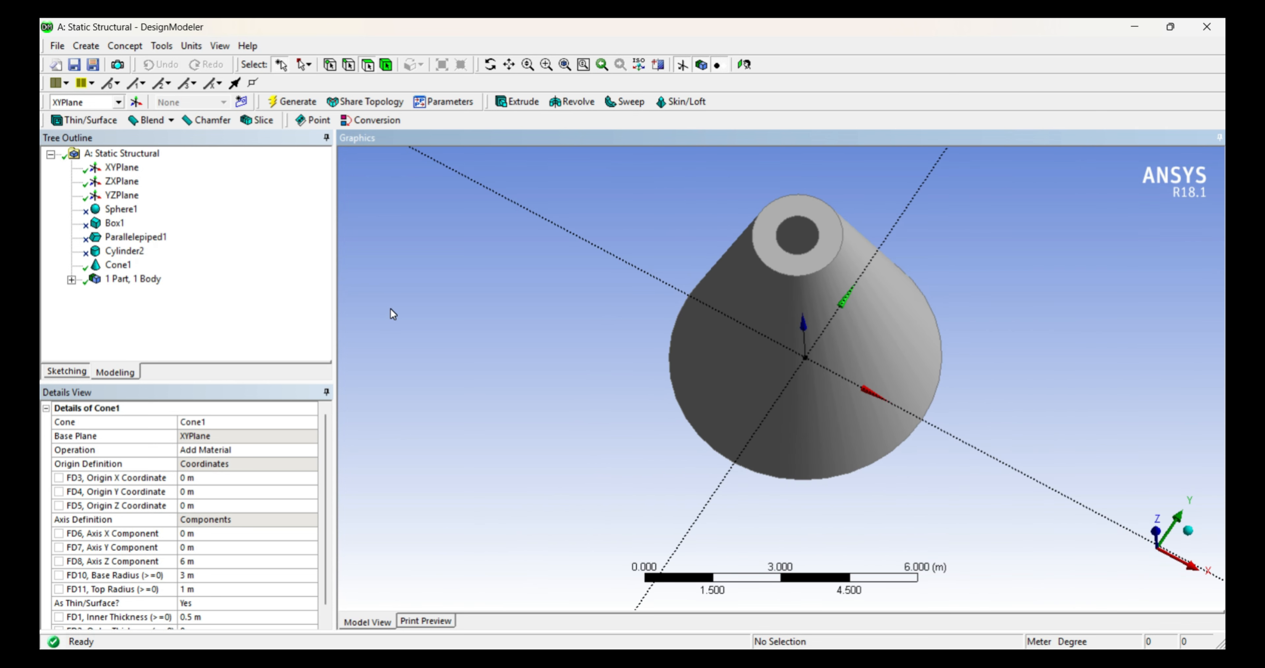